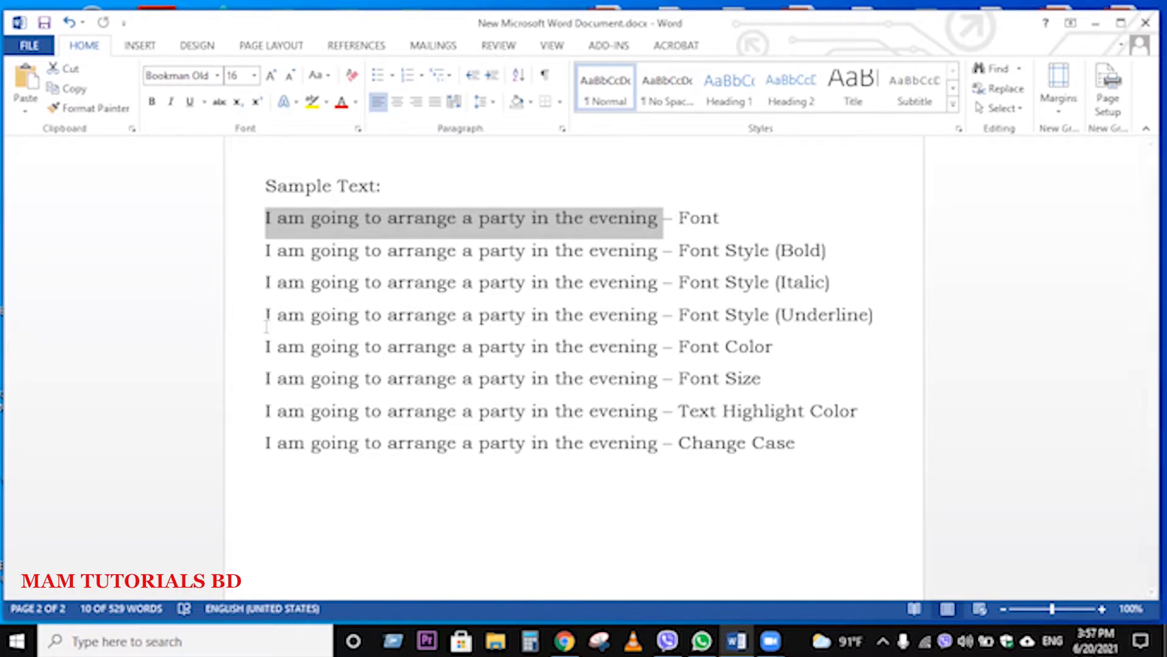
{"action": "left_click", "coordinate": [500, 282]}
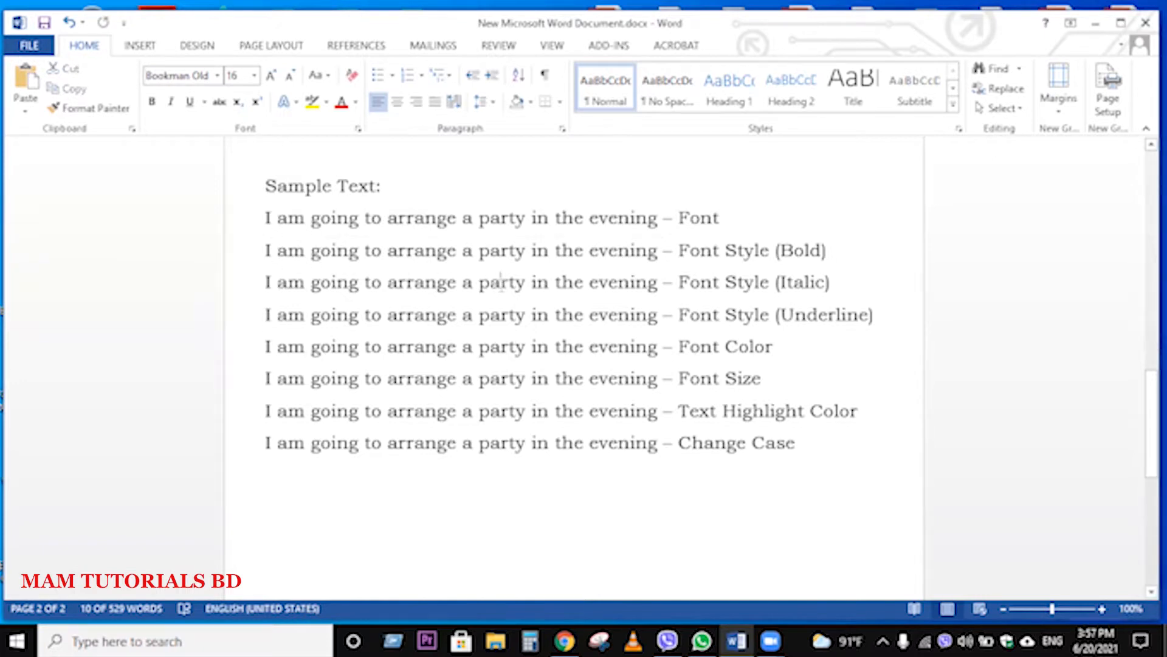
{"action": "left_click_drag", "start_coordinate": [662, 220], "coordinate": [268, 218]}
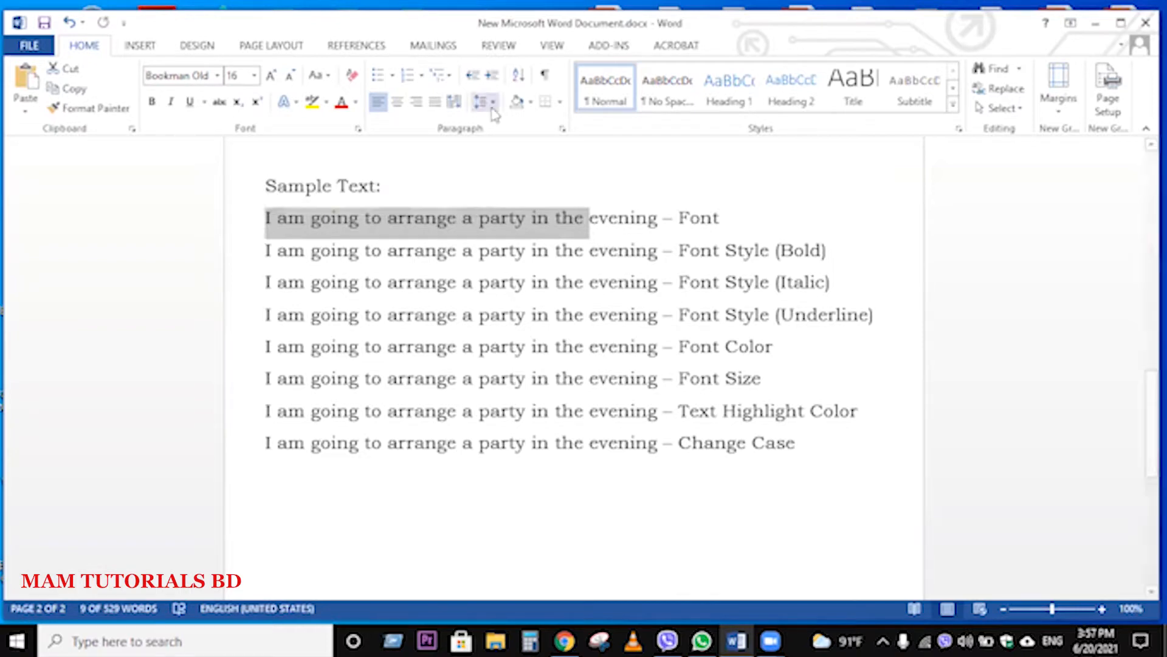
{"action": "left_click", "coordinate": [589, 346]}
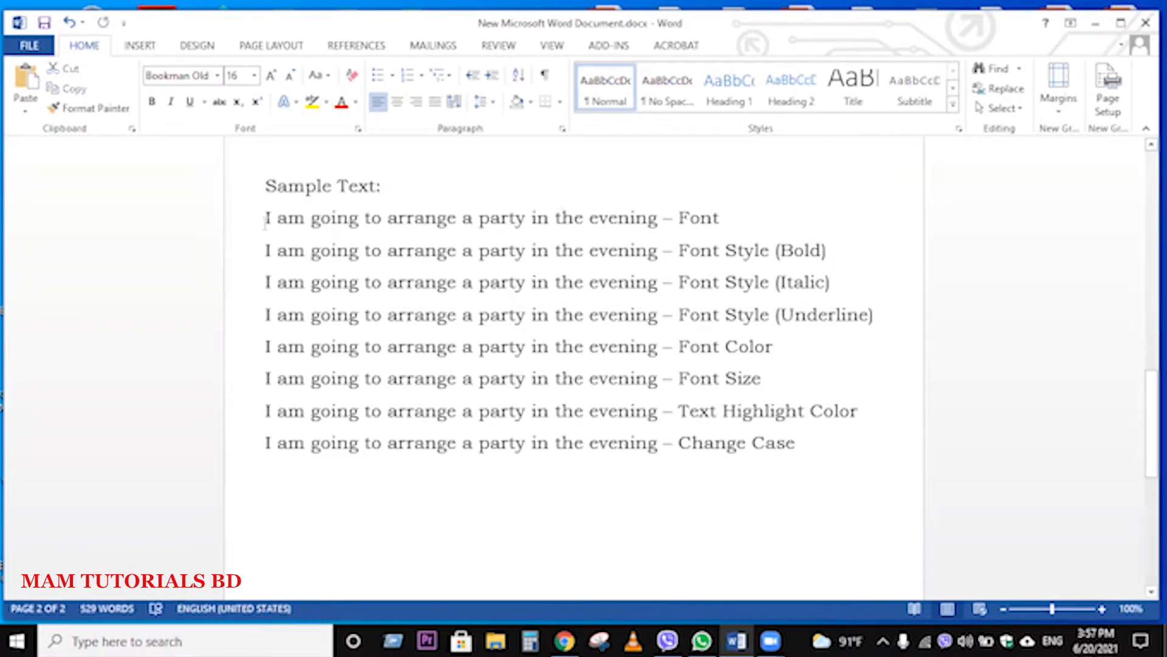
Step: Browse the available fonts and set the sample sentence on the "Font" line to Arial Black
{"action": "left_click_drag", "start_coordinate": [266, 219], "coordinate": [633, 220]}
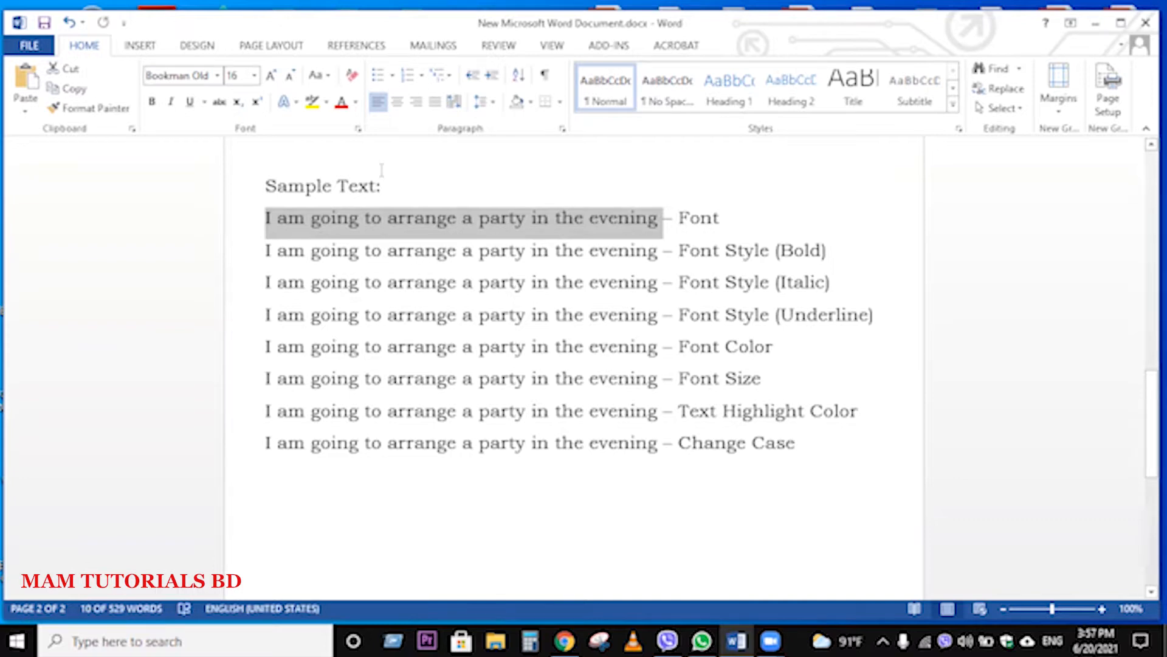
{"action": "left_click", "coordinate": [217, 76]}
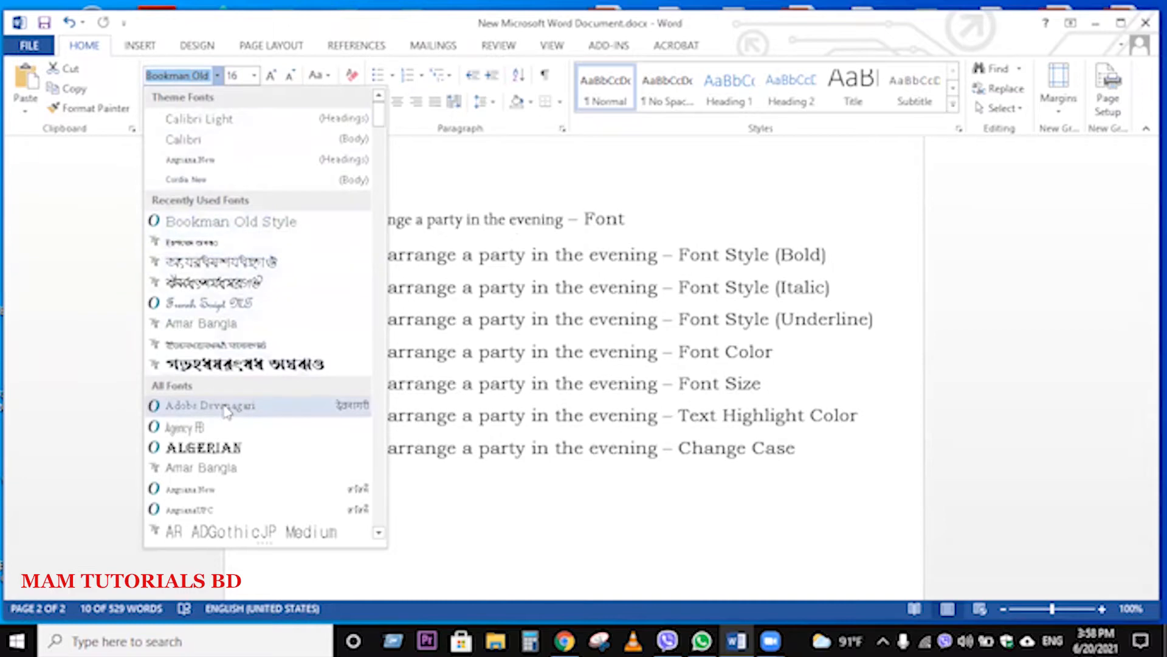
{"action": "scroll", "coordinate": [229, 405], "scroll_direction": "down", "scroll_amount": 3}
{"action": "scroll", "coordinate": [229, 406], "scroll_direction": "down", "scroll_amount": 3}
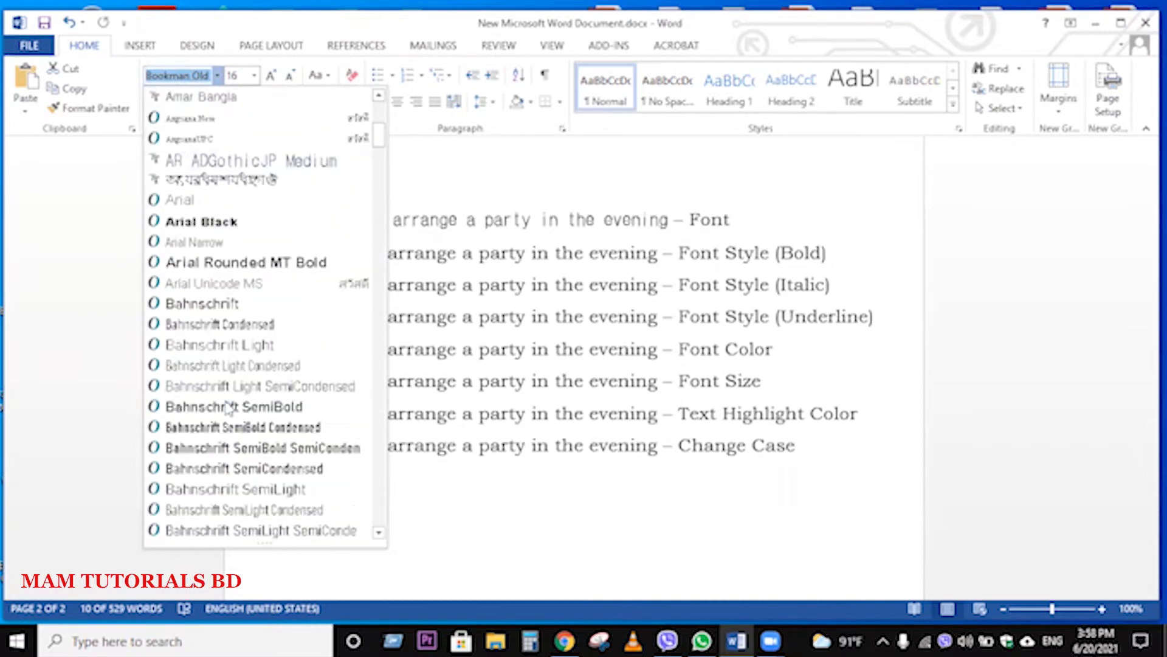
{"action": "scroll", "coordinate": [229, 406], "scroll_direction": "down", "scroll_amount": 1}
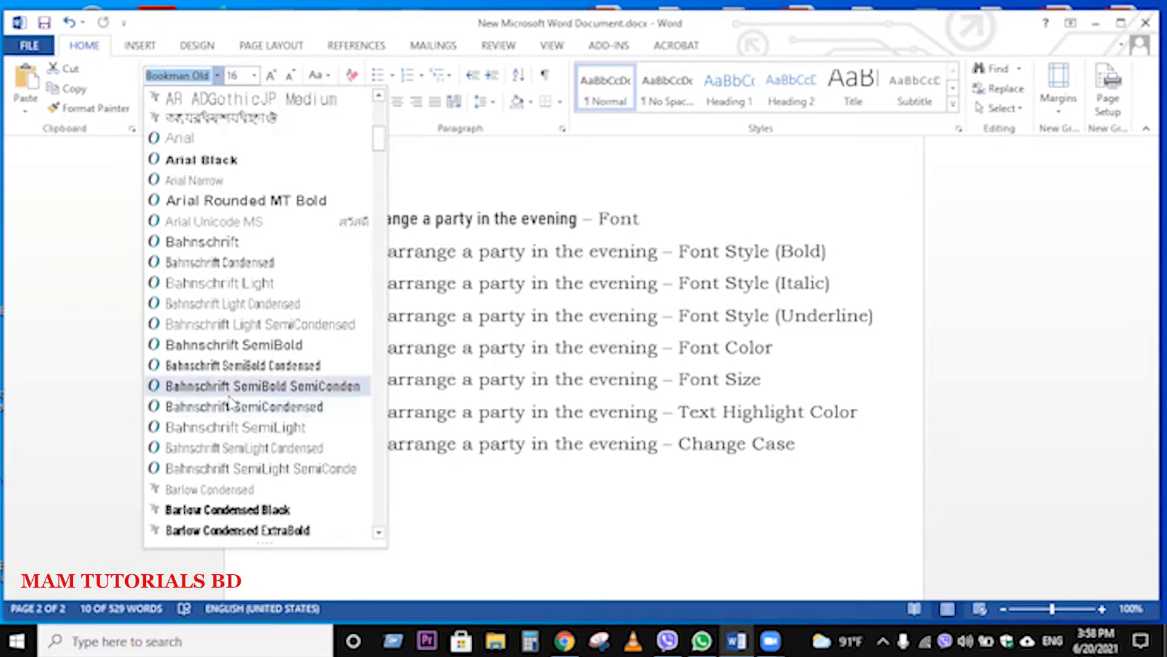
{"action": "scroll", "coordinate": [231, 398], "scroll_direction": "down", "scroll_amount": 1}
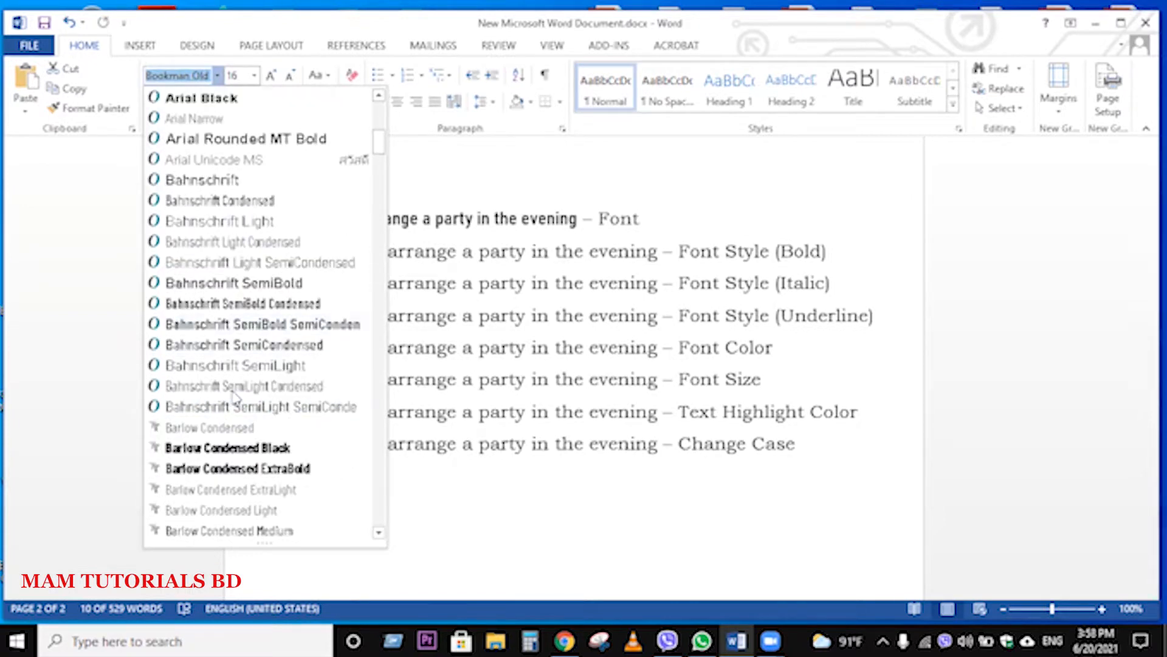
{"action": "scroll", "coordinate": [233, 392], "scroll_direction": "down", "scroll_amount": 1}
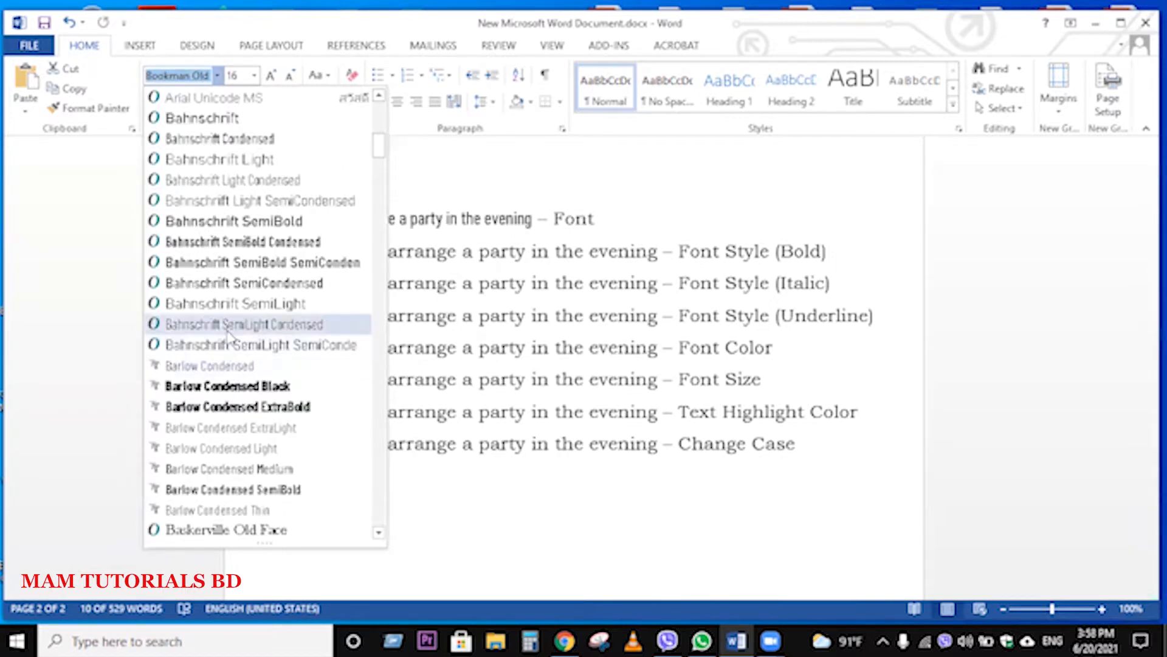
{"action": "scroll", "coordinate": [231, 332], "scroll_direction": "down", "scroll_amount": 1}
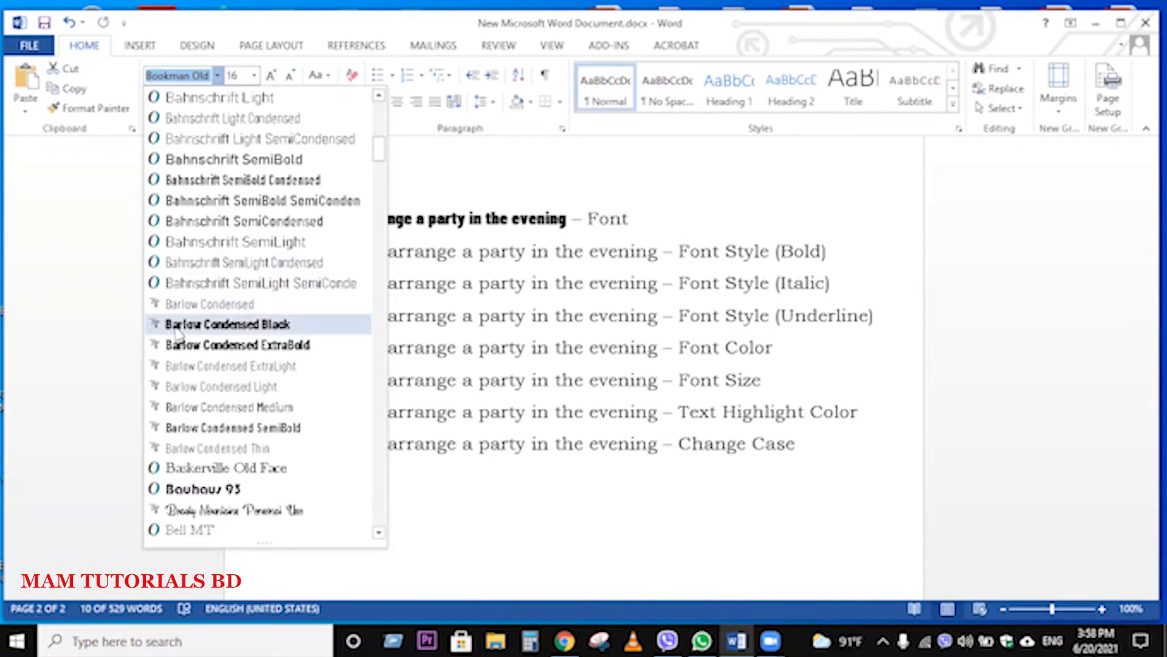
{"action": "scroll", "coordinate": [178, 331], "scroll_direction": "down", "scroll_amount": 1}
{"action": "scroll", "coordinate": [191, 347], "scroll_direction": "down", "scroll_amount": 1}
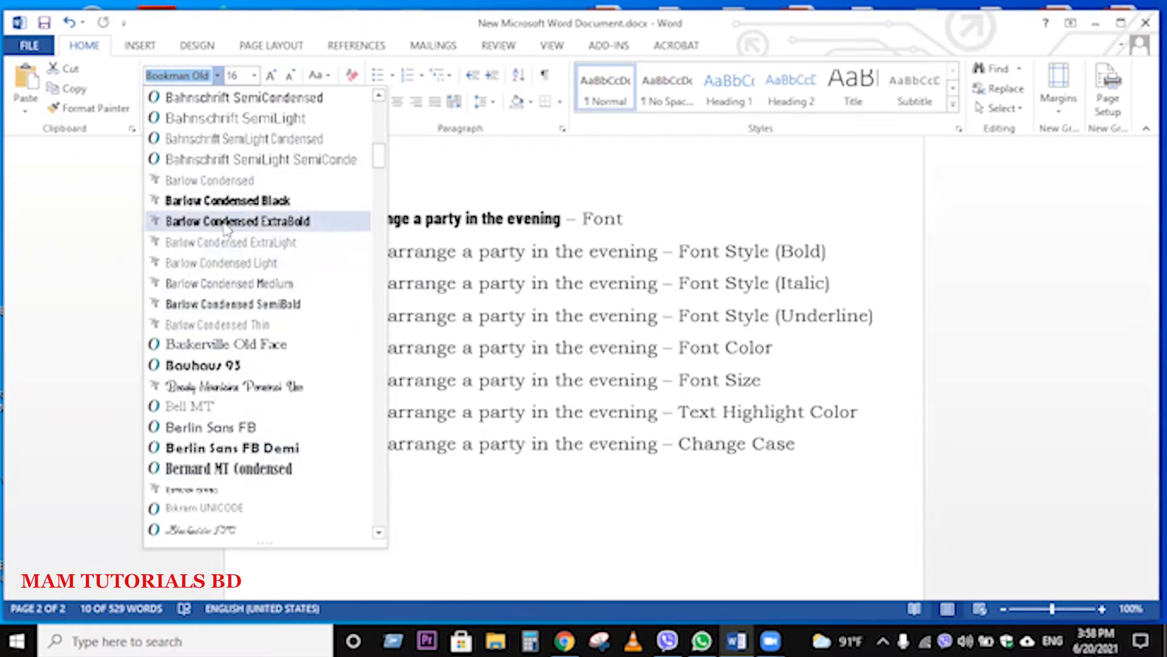
{"action": "scroll", "coordinate": [226, 228], "scroll_direction": "up", "scroll_amount": 1}
{"action": "scroll", "coordinate": [227, 228], "scroll_direction": "up", "scroll_amount": 1}
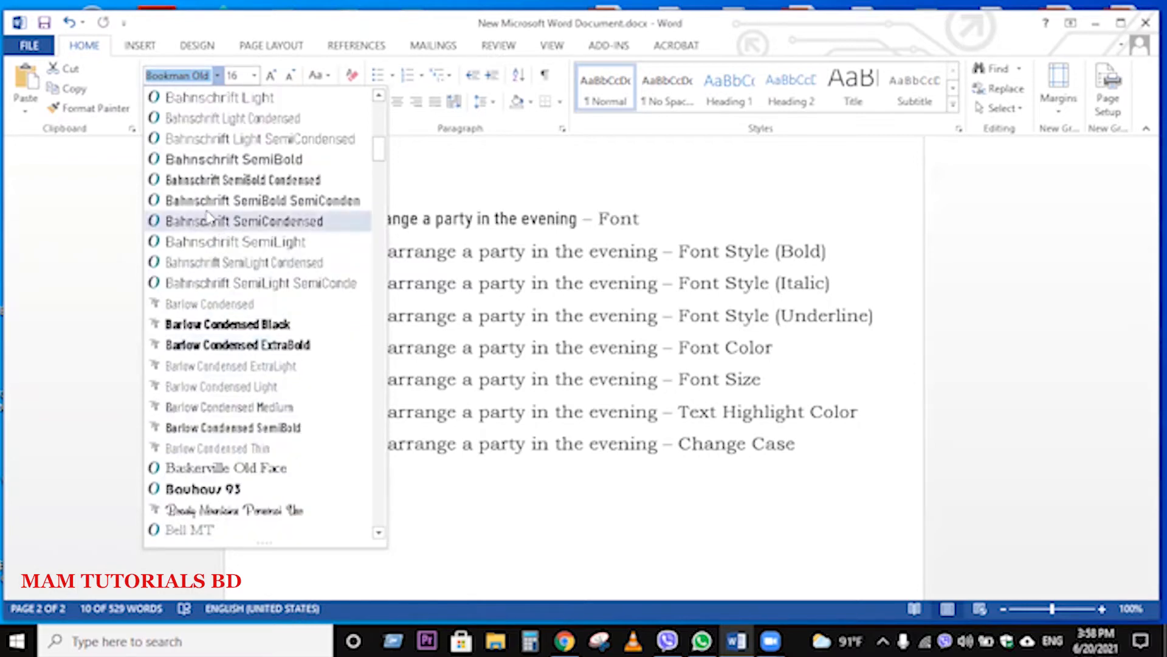
{"action": "scroll", "coordinate": [209, 213], "scroll_direction": "up", "scroll_amount": 1}
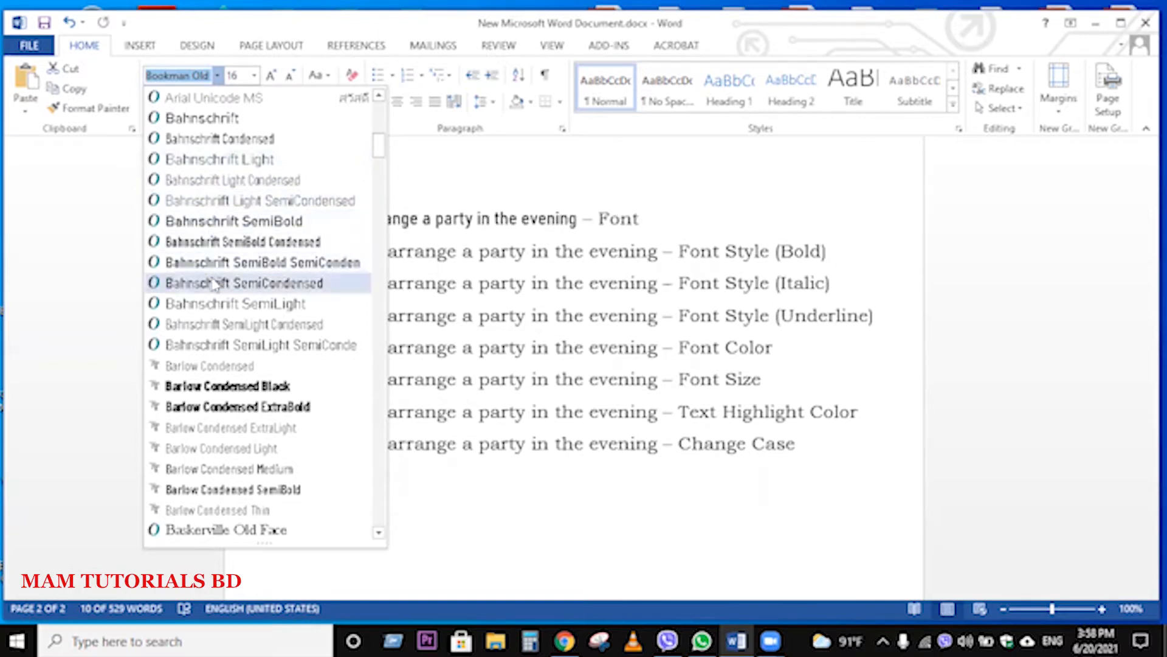
{"action": "scroll", "coordinate": [213, 285], "scroll_direction": "up", "scroll_amount": 4}
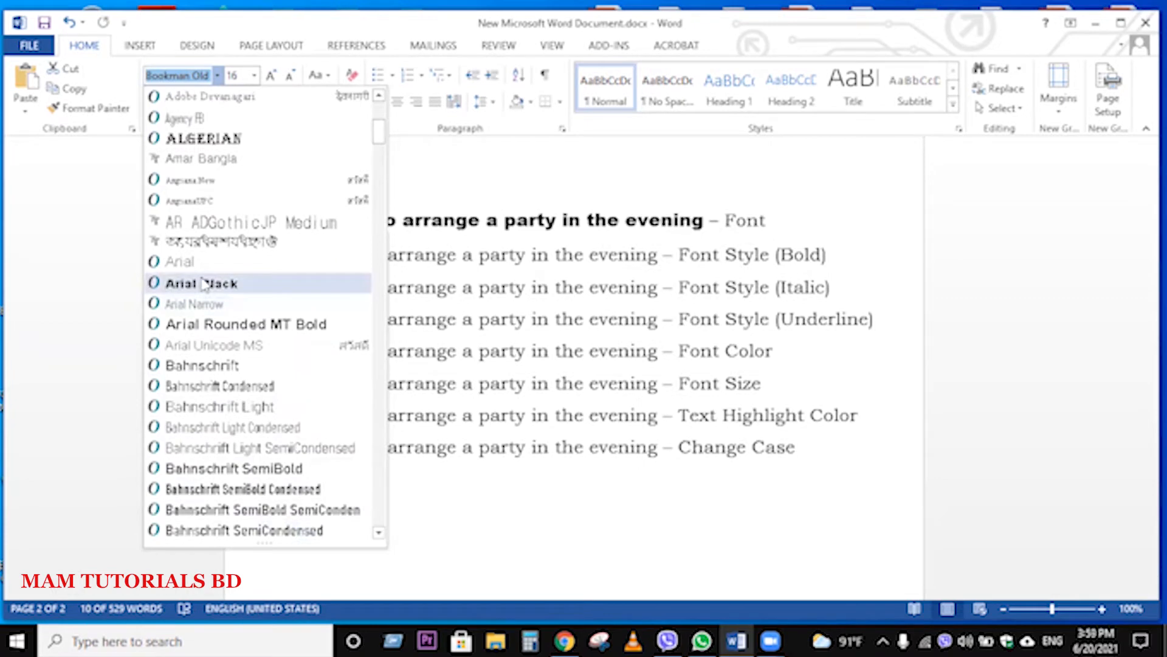
{"action": "left_click", "coordinate": [202, 284]}
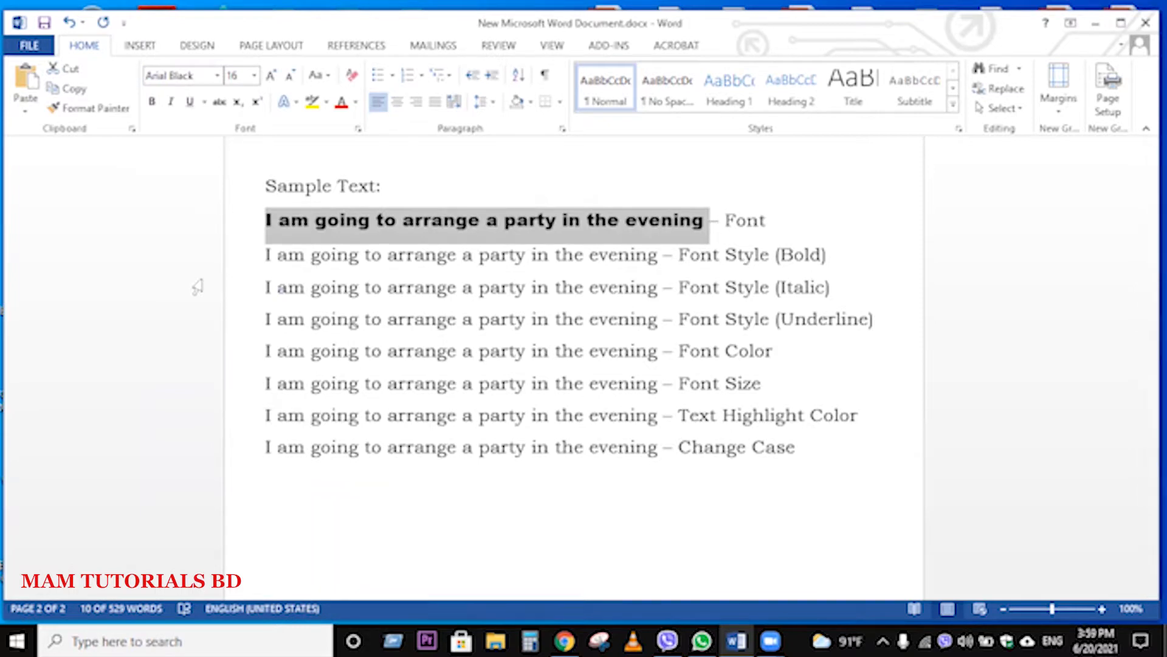
{"action": "left_click", "coordinate": [501, 255]}
Step: Change the sample sentence on the "Font" line back to Bookman Old Style
{"action": "left_click_drag", "start_coordinate": [266, 220], "coordinate": [684, 219]}
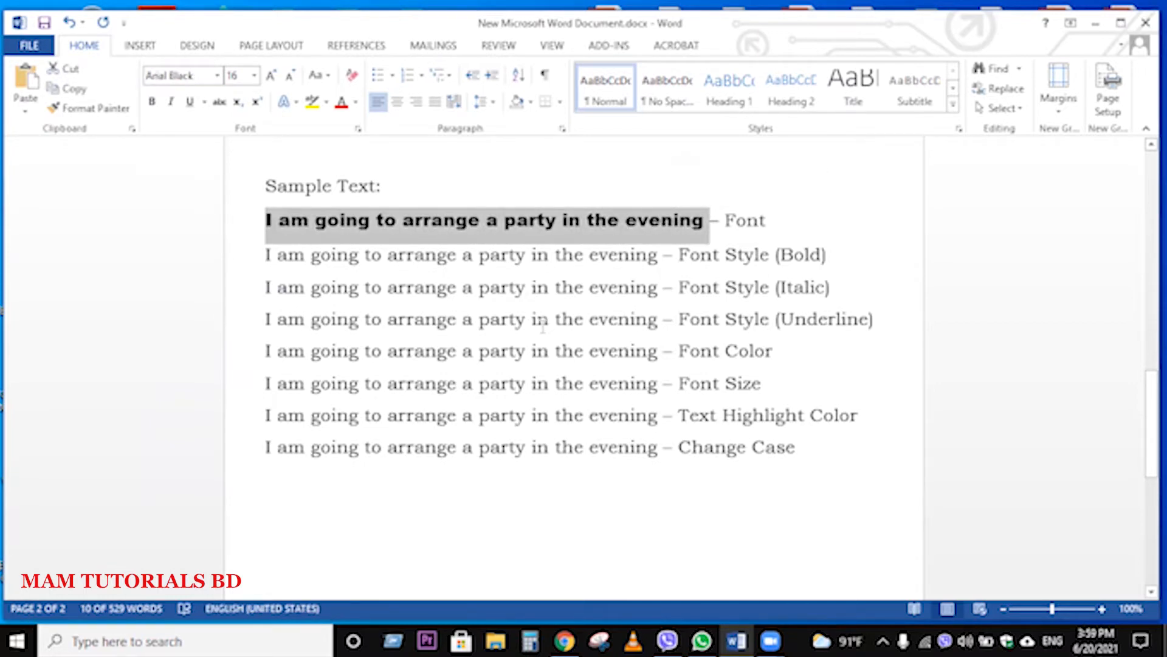
{"action": "left_click", "coordinate": [680, 328]}
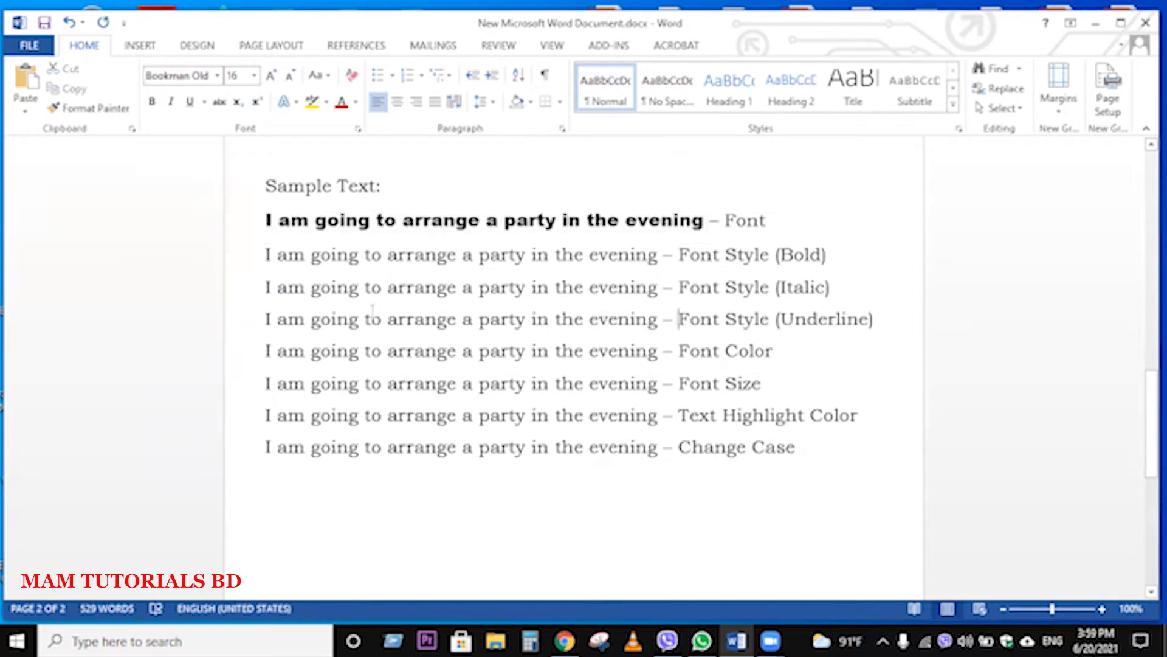
{"action": "left_click_drag", "start_coordinate": [266, 221], "coordinate": [669, 224]}
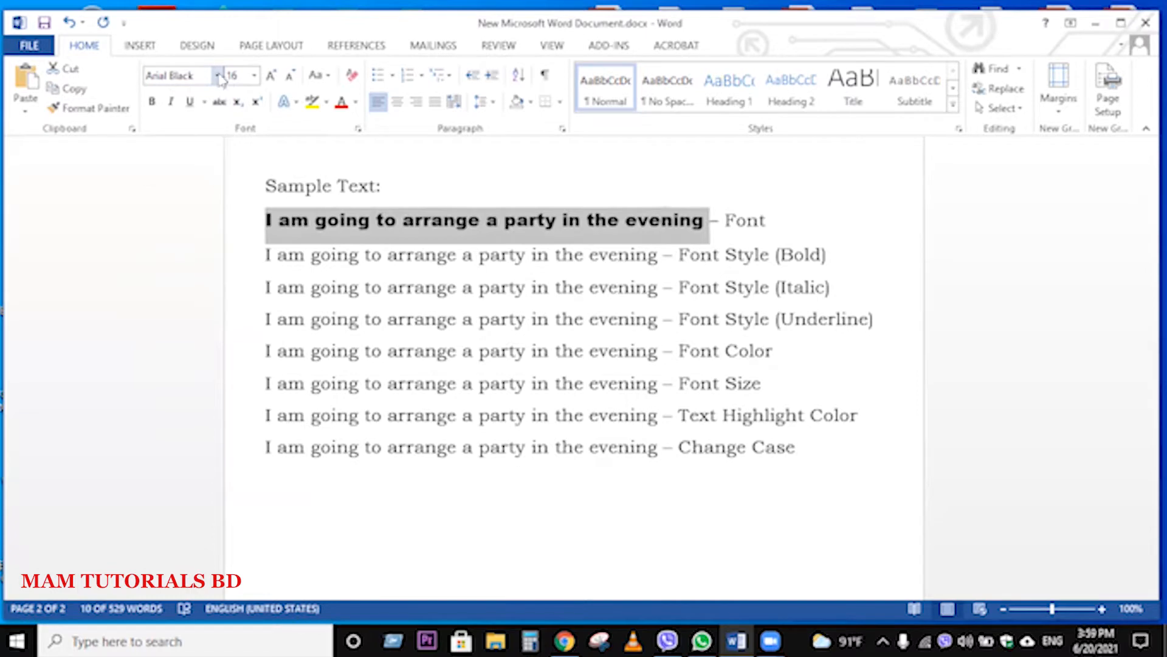
{"action": "left_click", "coordinate": [218, 75]}
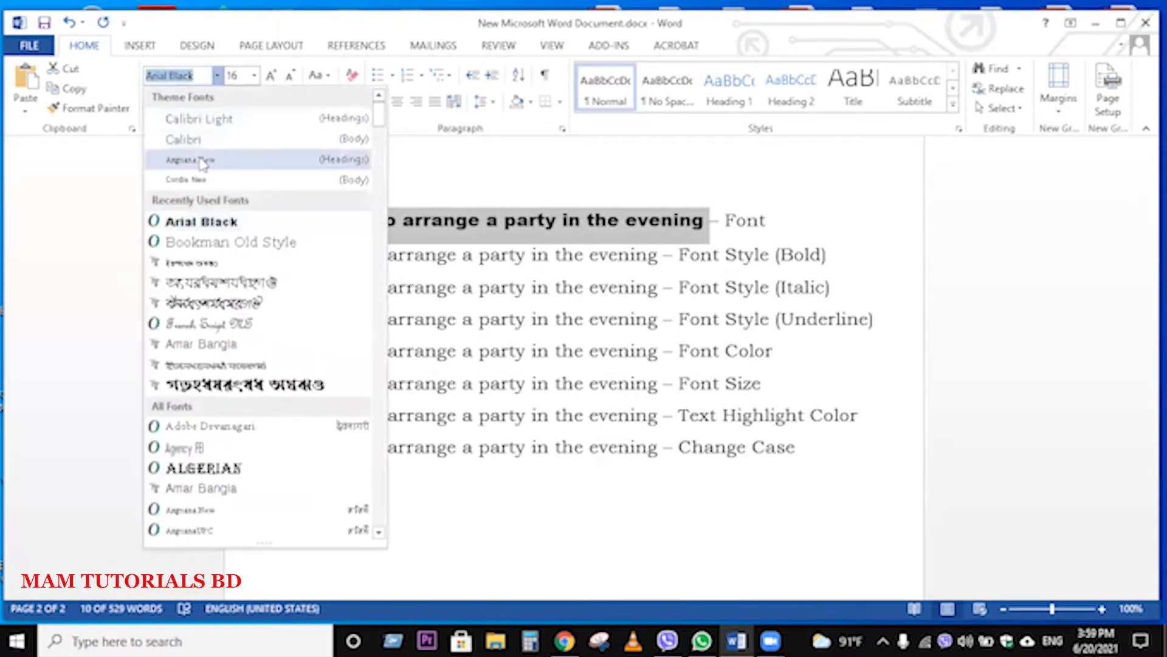
{"action": "left_click", "coordinate": [198, 243]}
{"action": "left_click", "coordinate": [190, 250]}
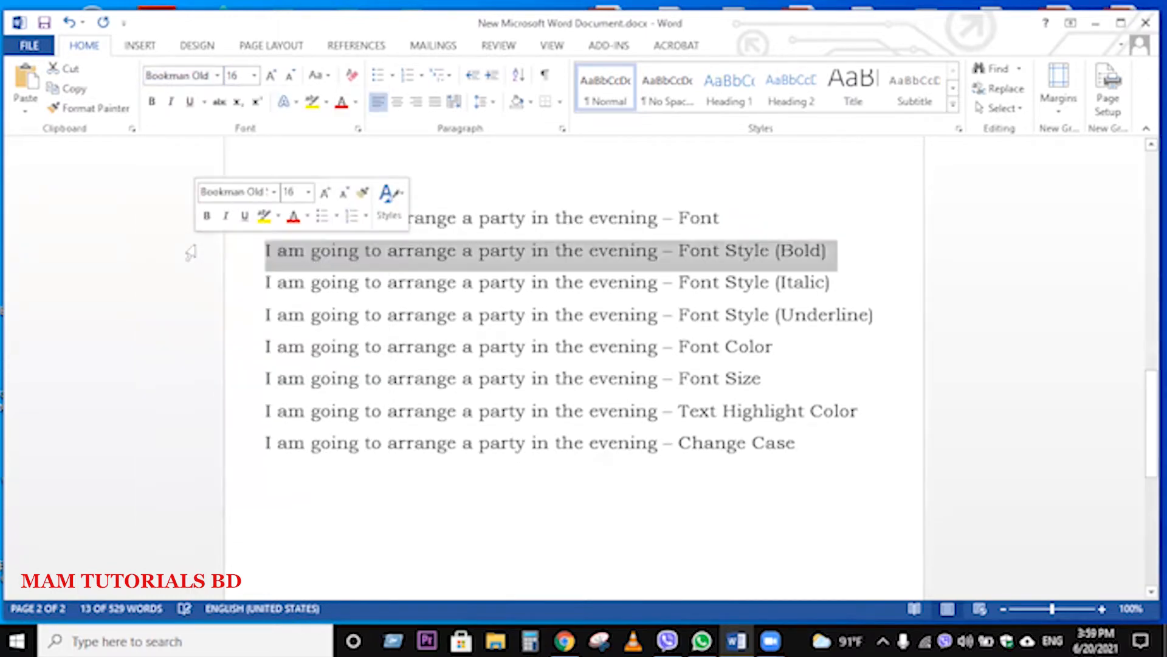
Step: Set the font of the sample sentence on the "Font" line to Algerian, leaving its label unformatted
{"action": "left_click", "coordinate": [649, 218]}
{"action": "left_click_drag", "start_coordinate": [657, 222], "coordinate": [270, 236]}
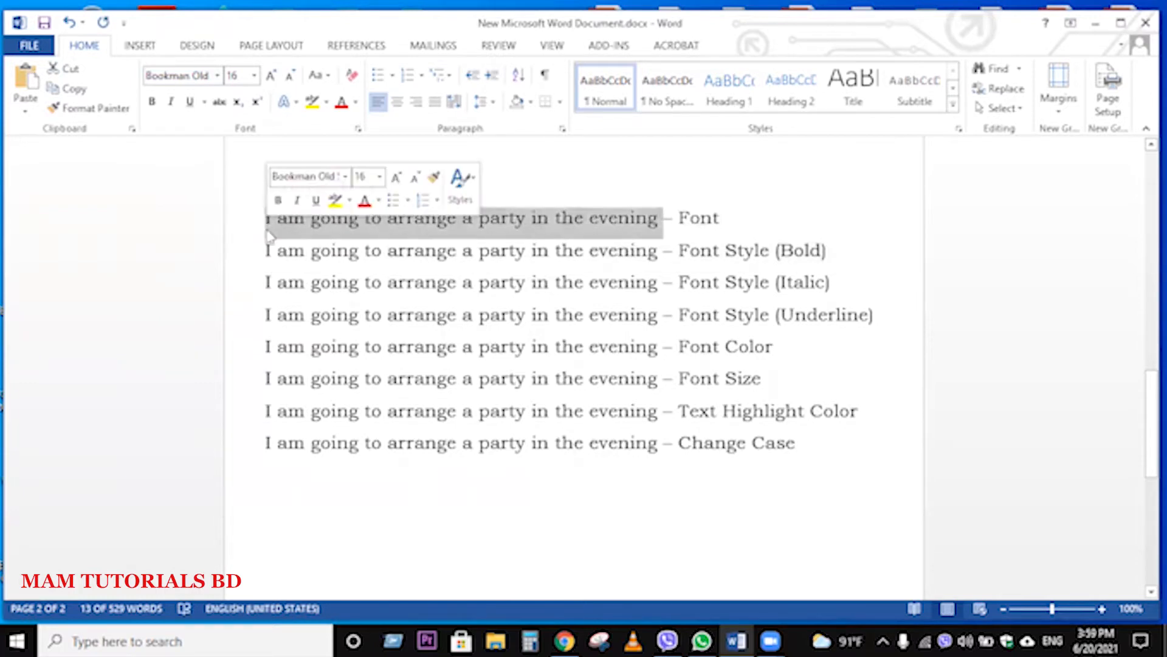
{"action": "left_click", "coordinate": [216, 76]}
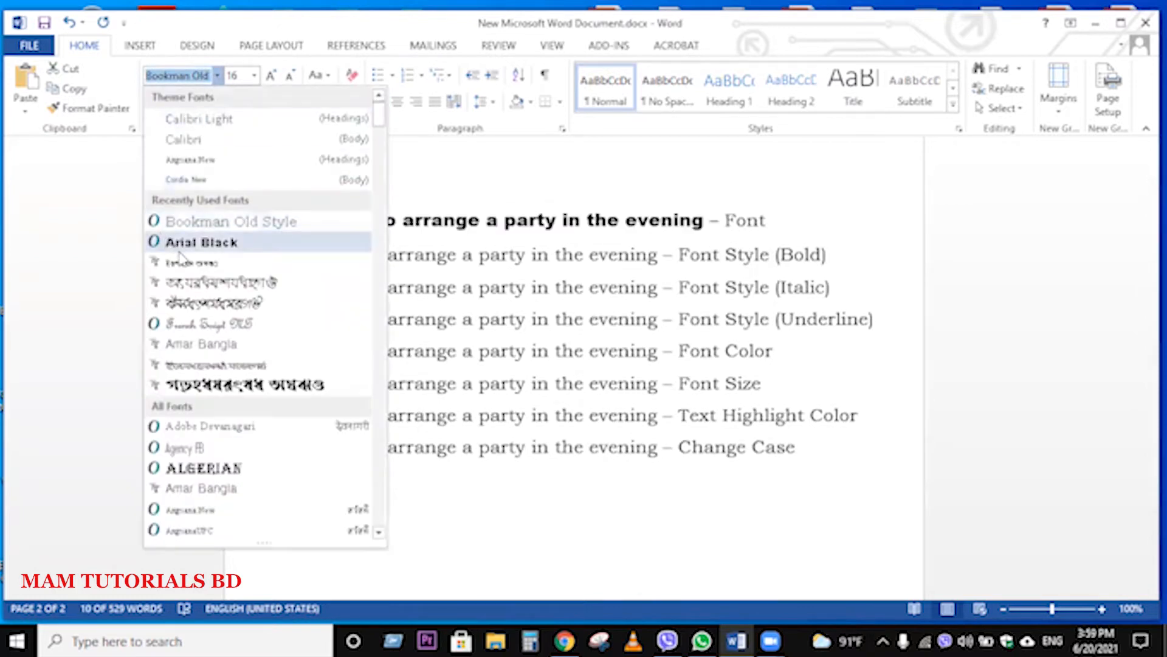
{"action": "left_click", "coordinate": [193, 469]}
{"action": "left_click", "coordinate": [482, 388]}
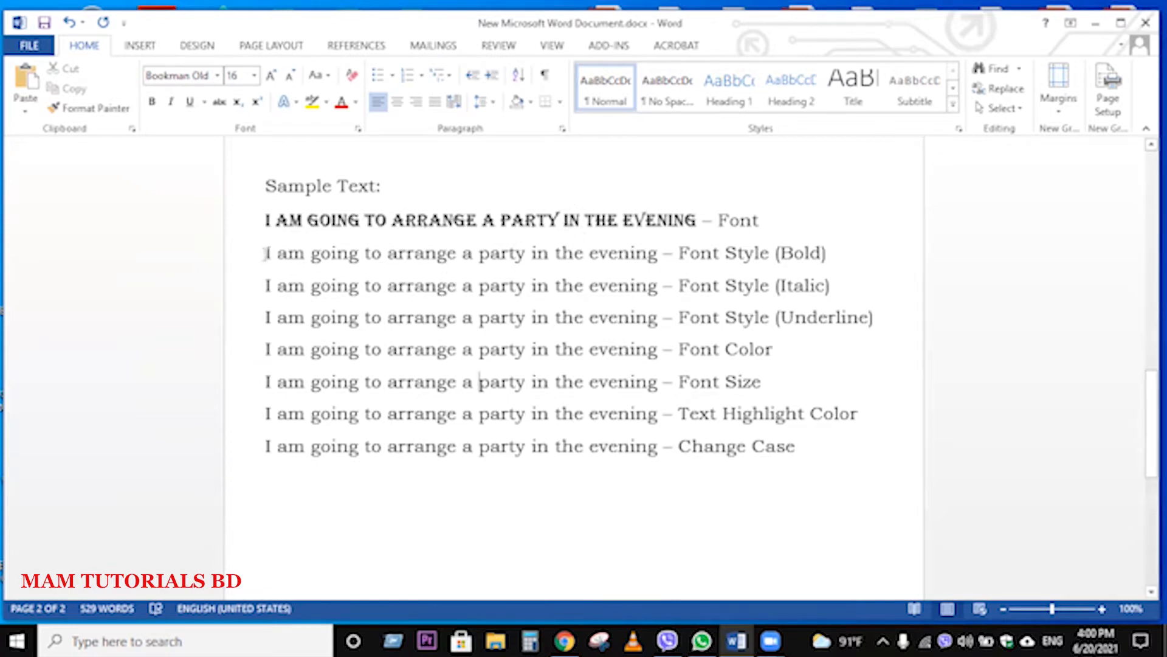
Step: Toggle bold on and off for the sample sentence on the "Font Style (Bold)" line, ending with bold applied
{"action": "left_click_drag", "start_coordinate": [267, 253], "coordinate": [644, 260]}
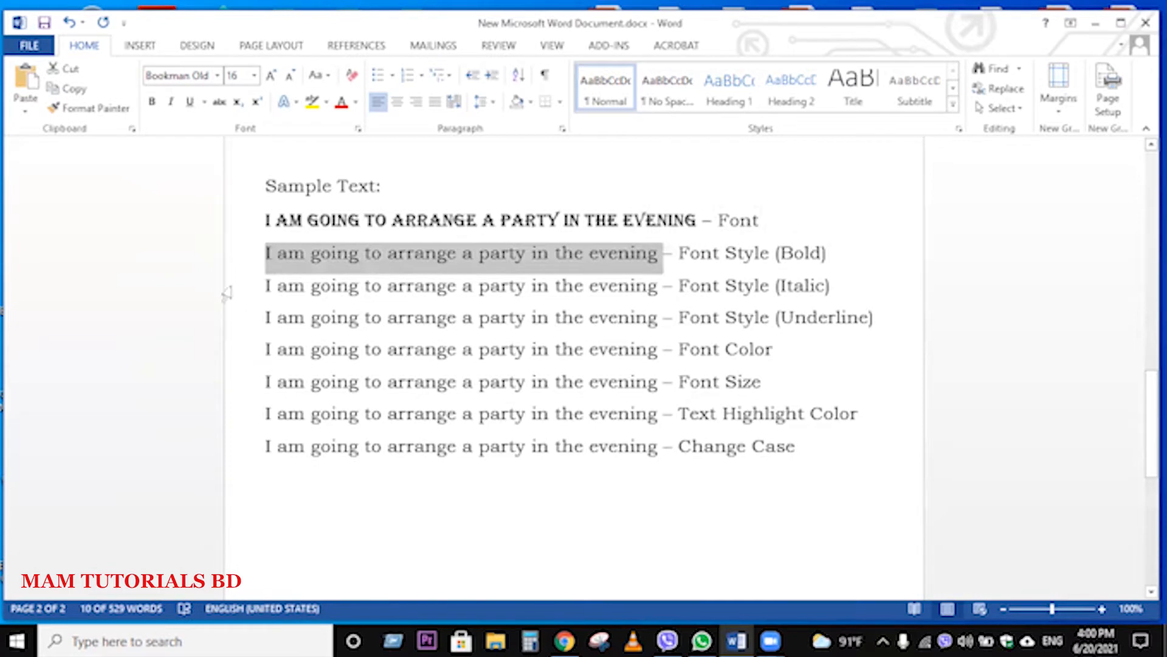
{"action": "left_click", "coordinate": [151, 104]}
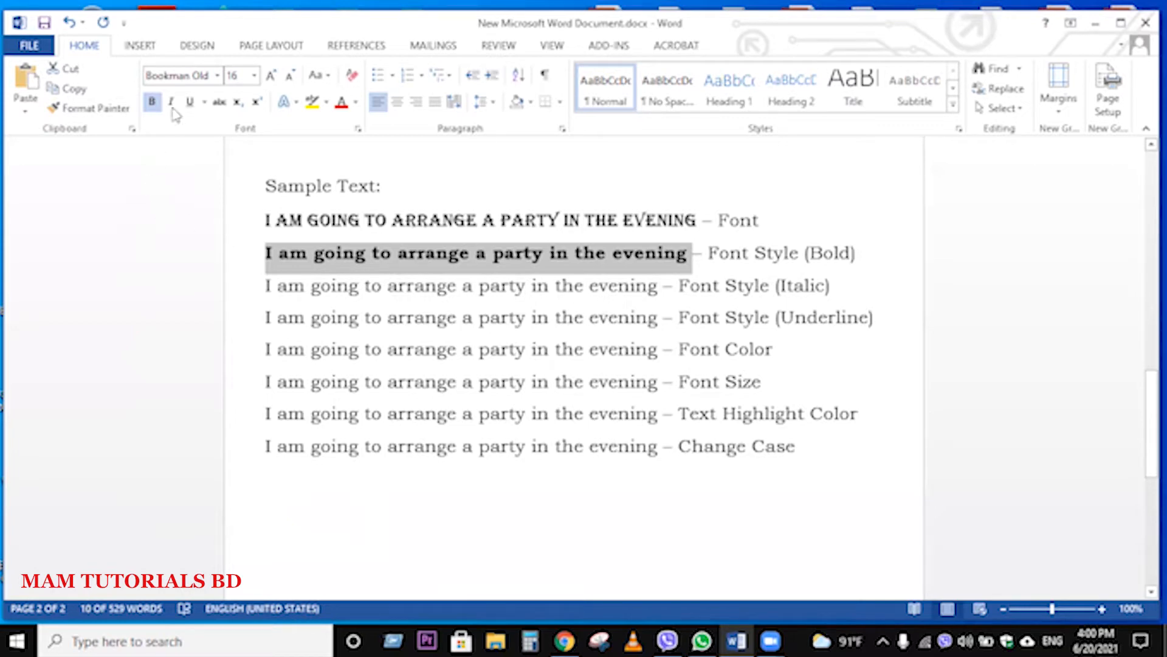
{"action": "left_click", "coordinate": [153, 102]}
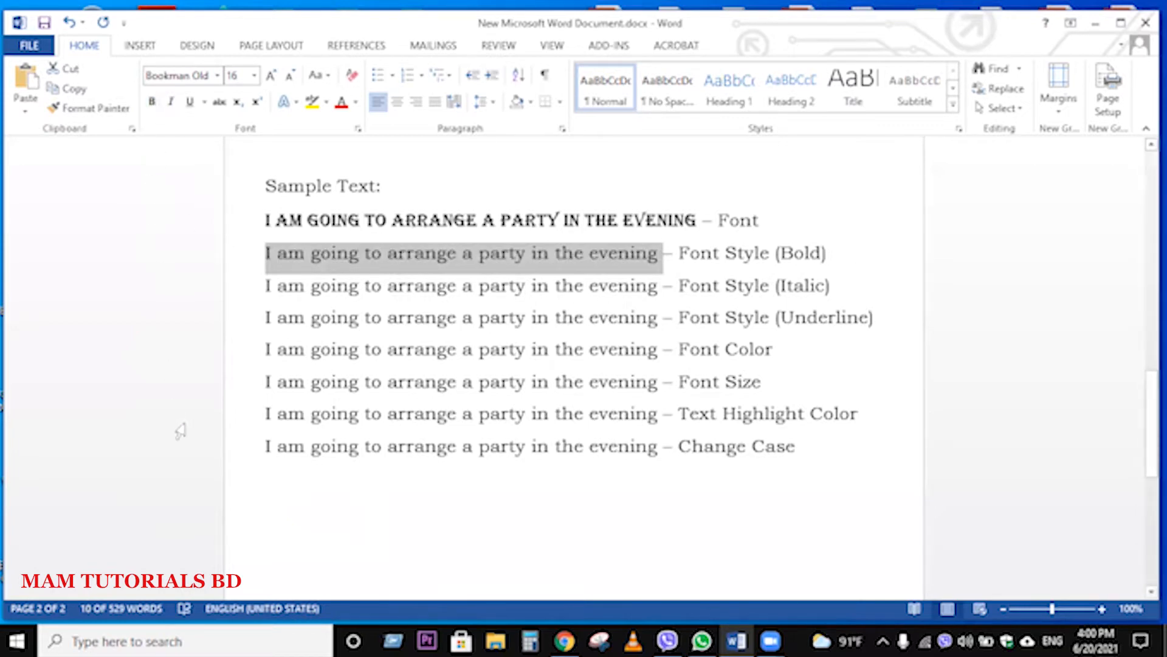
{"action": "left_click", "coordinate": [152, 101]}
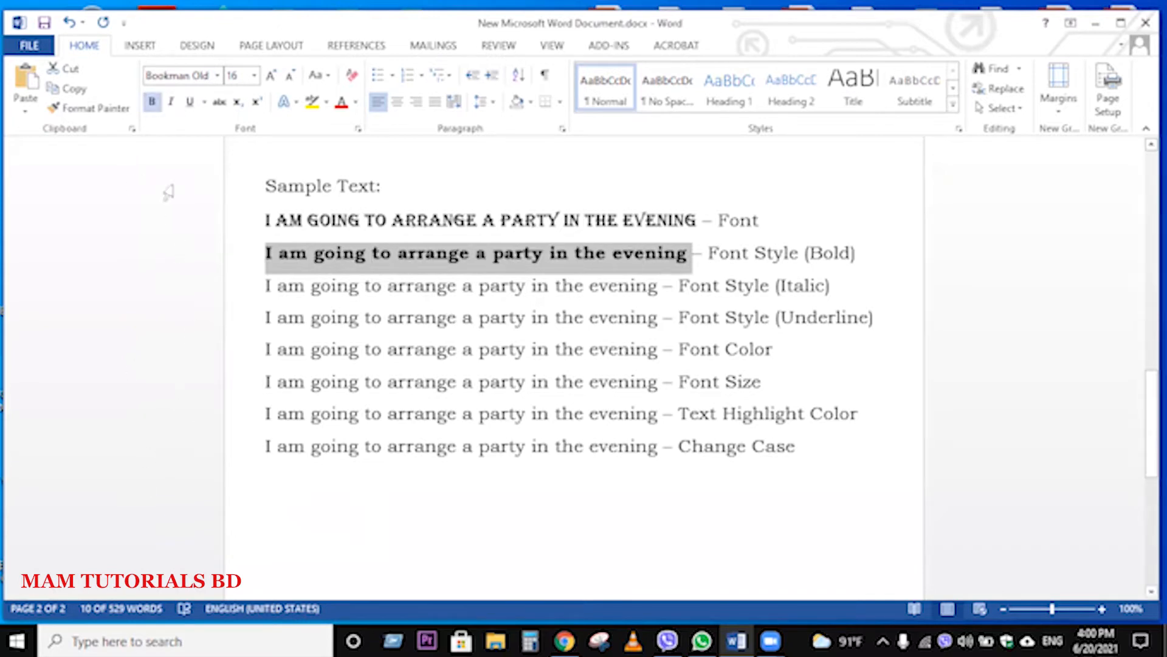
{"action": "left_click", "coordinate": [153, 101]}
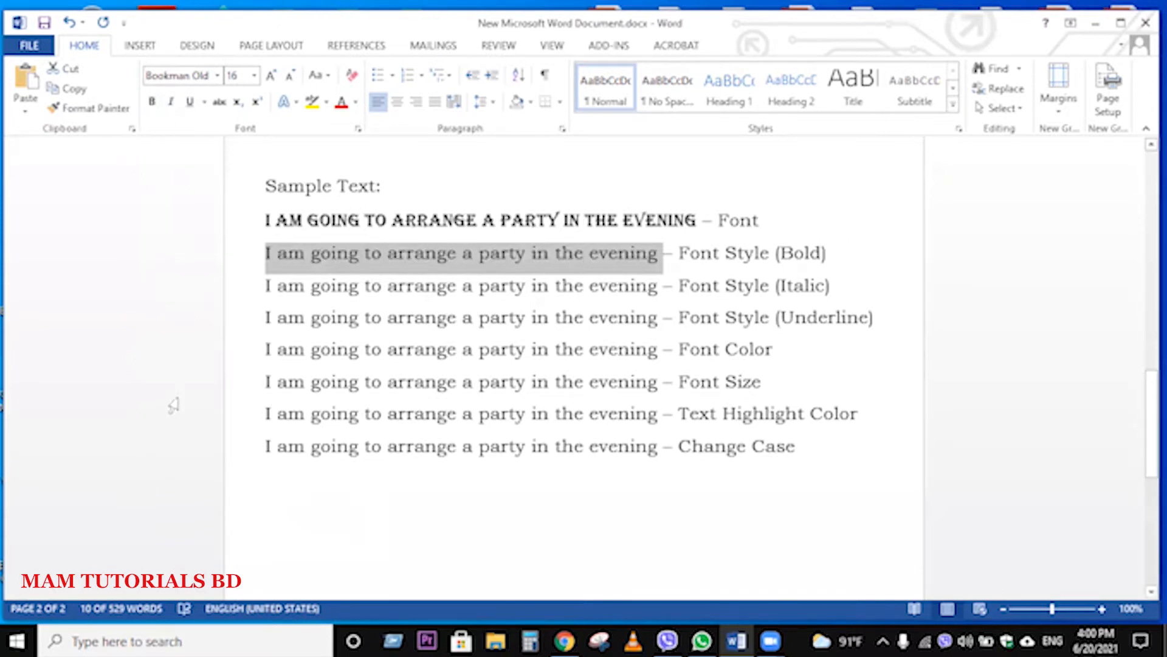
{"action": "left_click", "coordinate": [153, 102]}
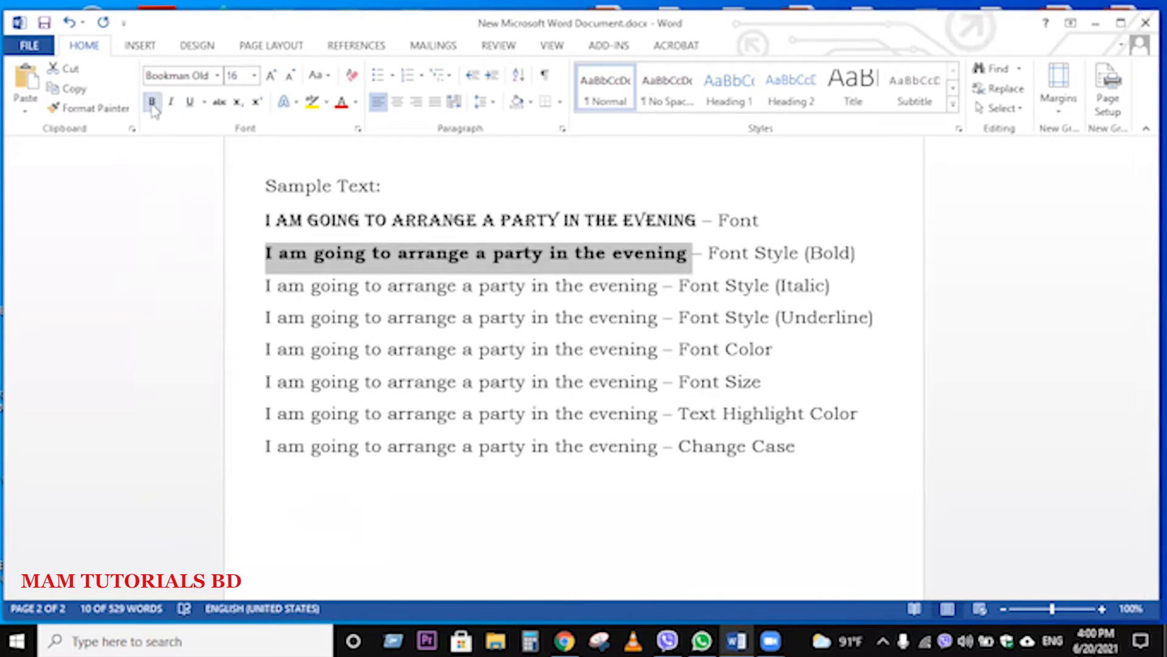
{"action": "left_click", "coordinate": [152, 103]}
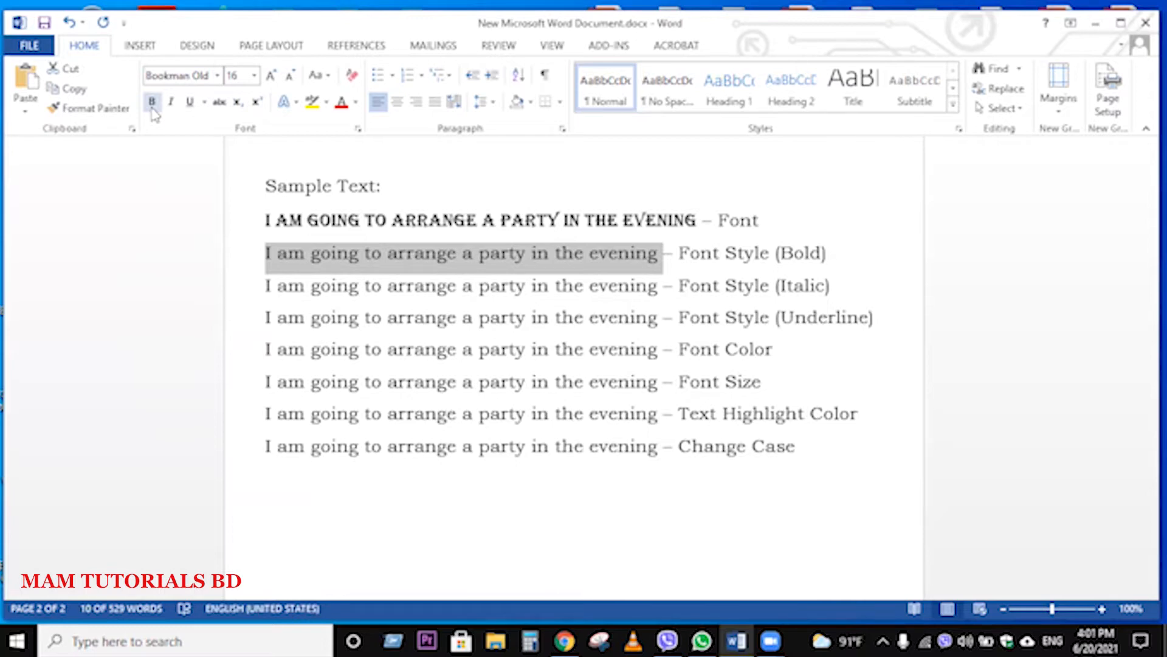
{"action": "left_click", "coordinate": [153, 109]}
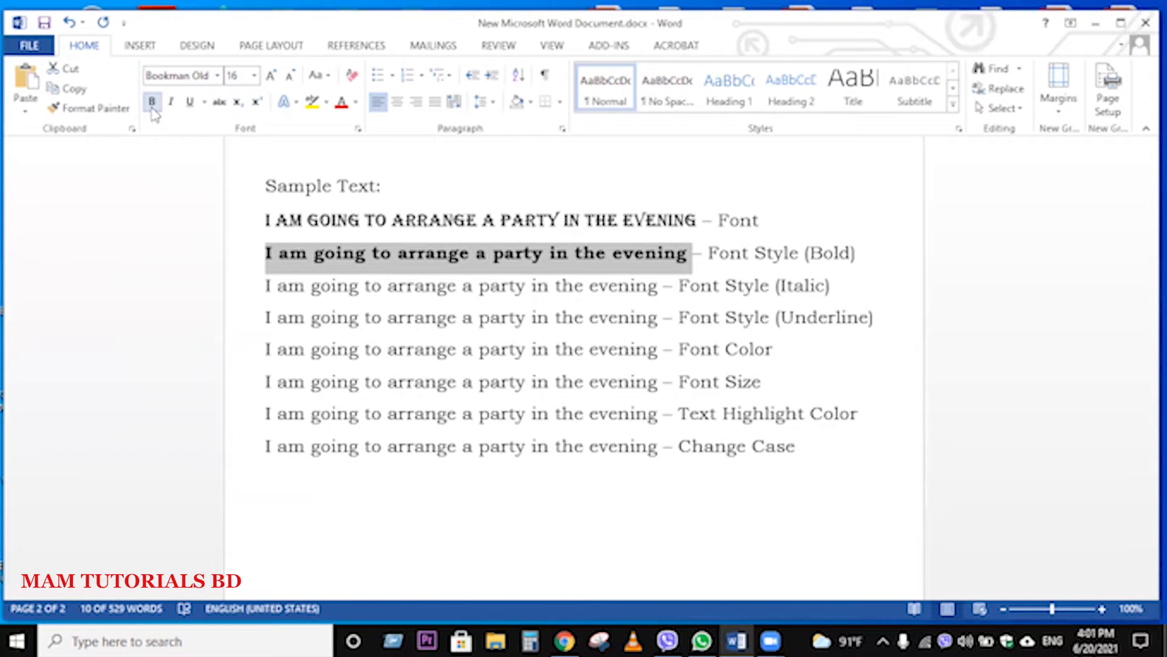
{"action": "left_click", "coordinate": [607, 293]}
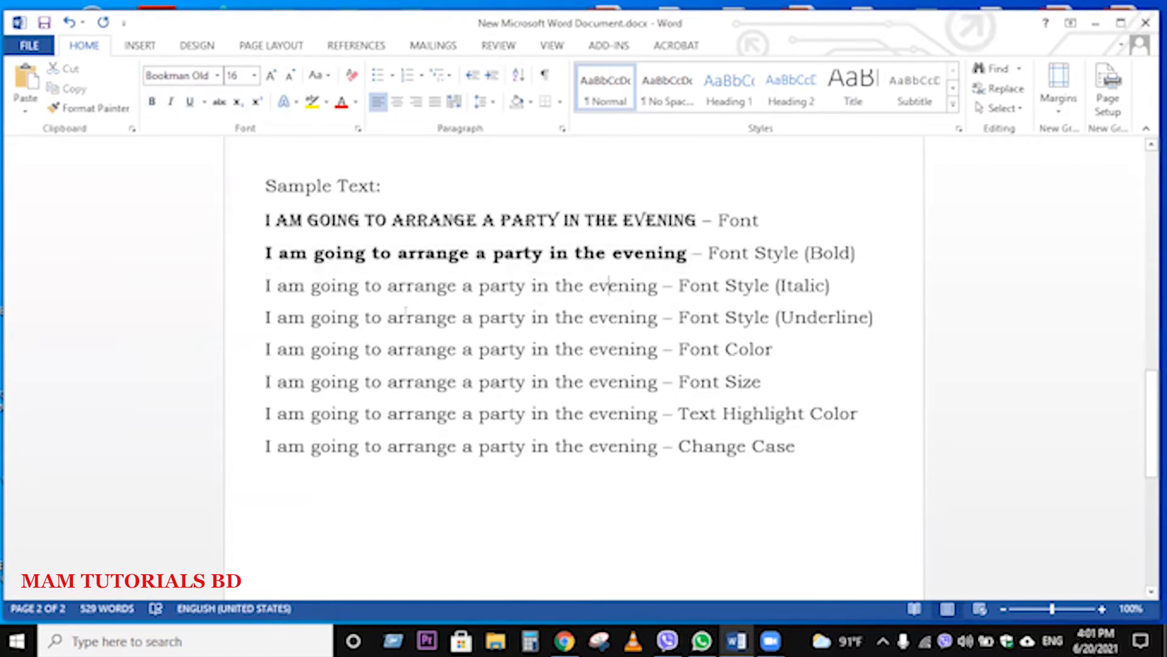
Step: Toggle italic on and off for the sample sentence on the "Font Style (Italic)" line, ending with italic applied
{"action": "left_click_drag", "start_coordinate": [266, 291], "coordinate": [628, 291]}
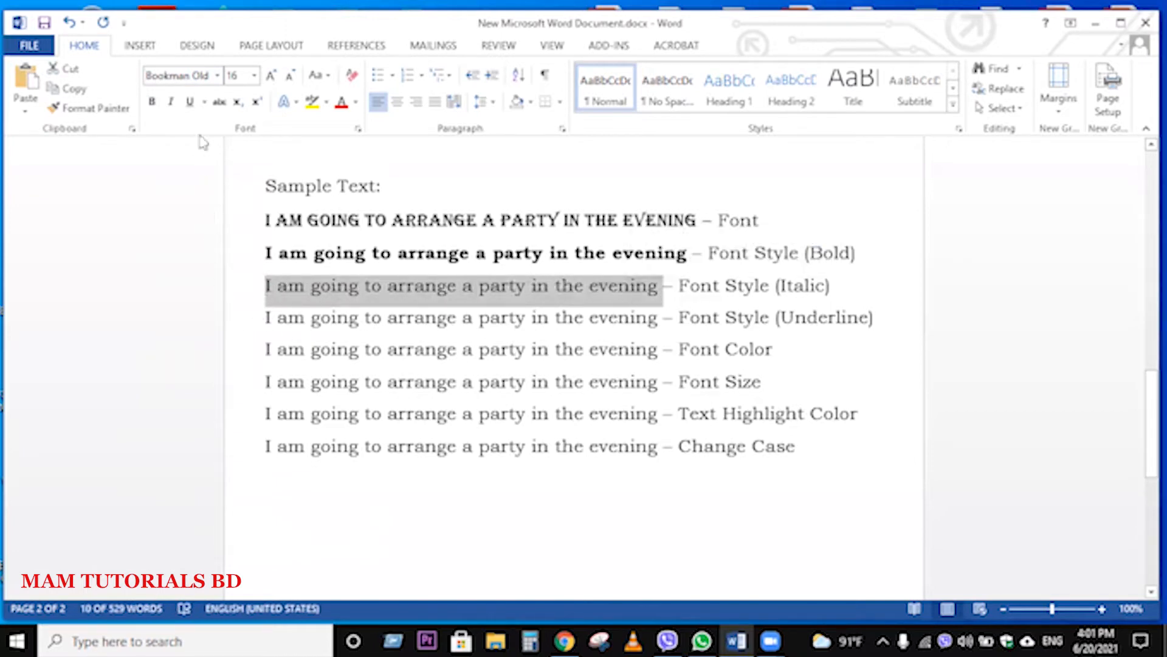
{"action": "left_click", "coordinate": [171, 104]}
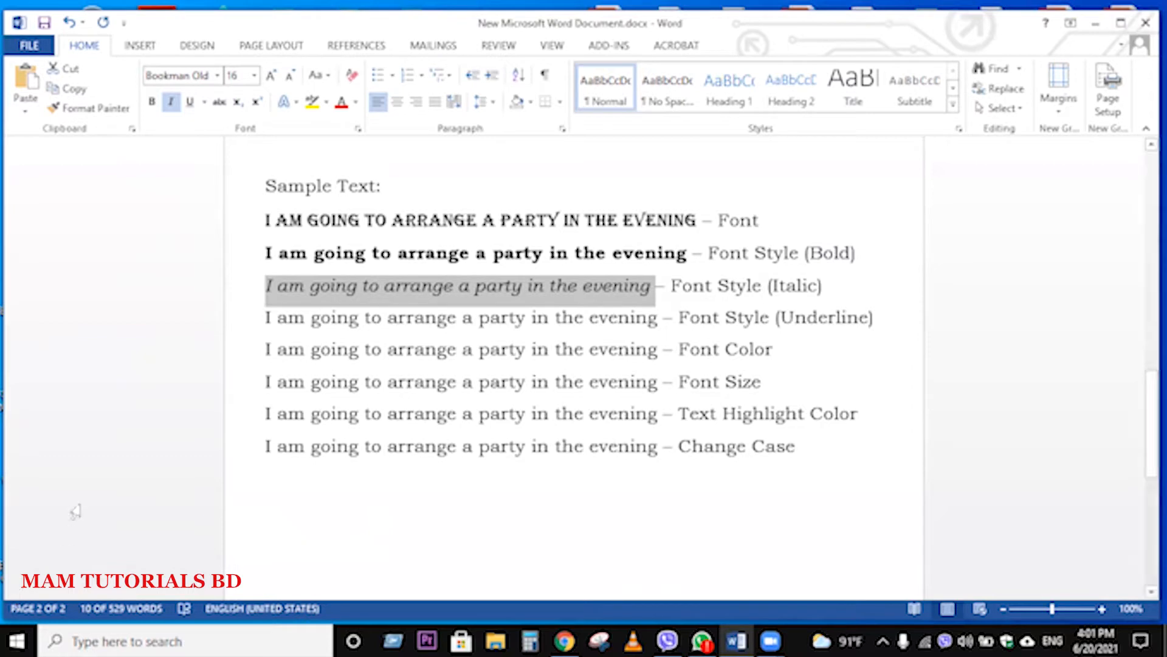
{"action": "left_click", "coordinate": [171, 104]}
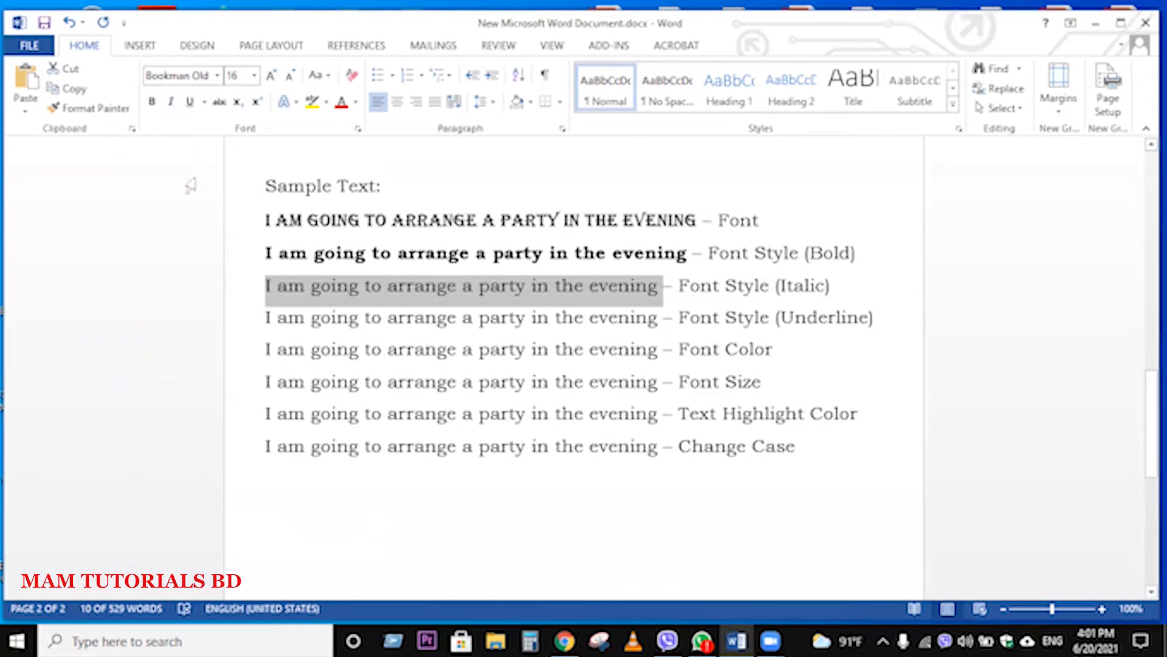
{"action": "left_click", "coordinate": [172, 104]}
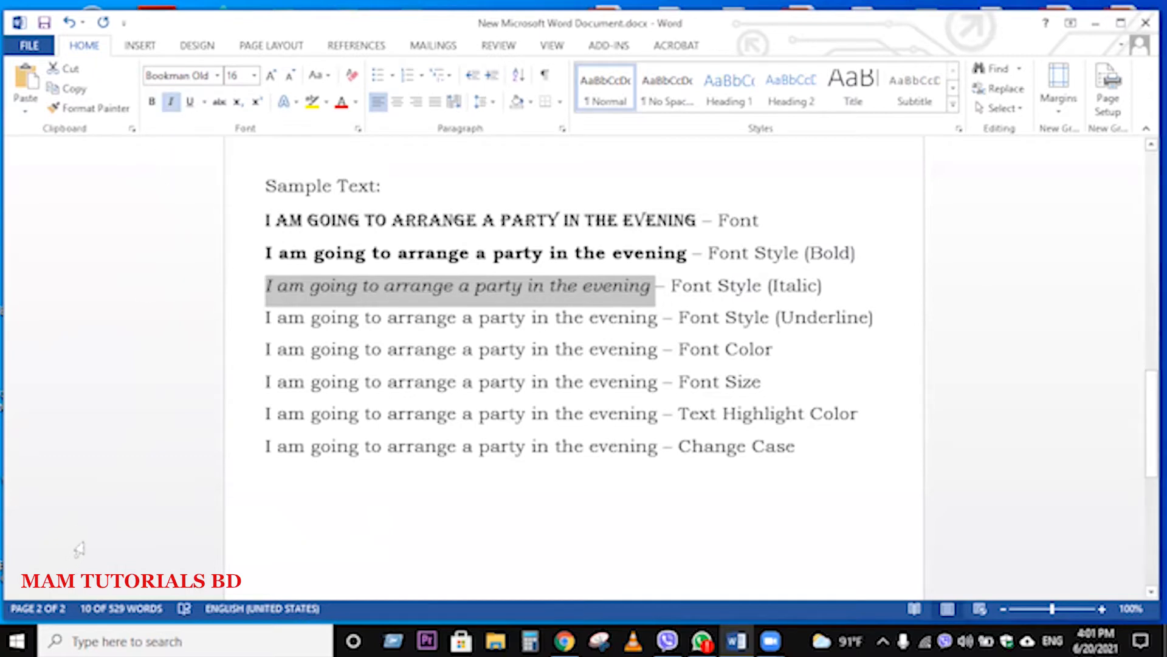
{"action": "left_click", "coordinate": [172, 104]}
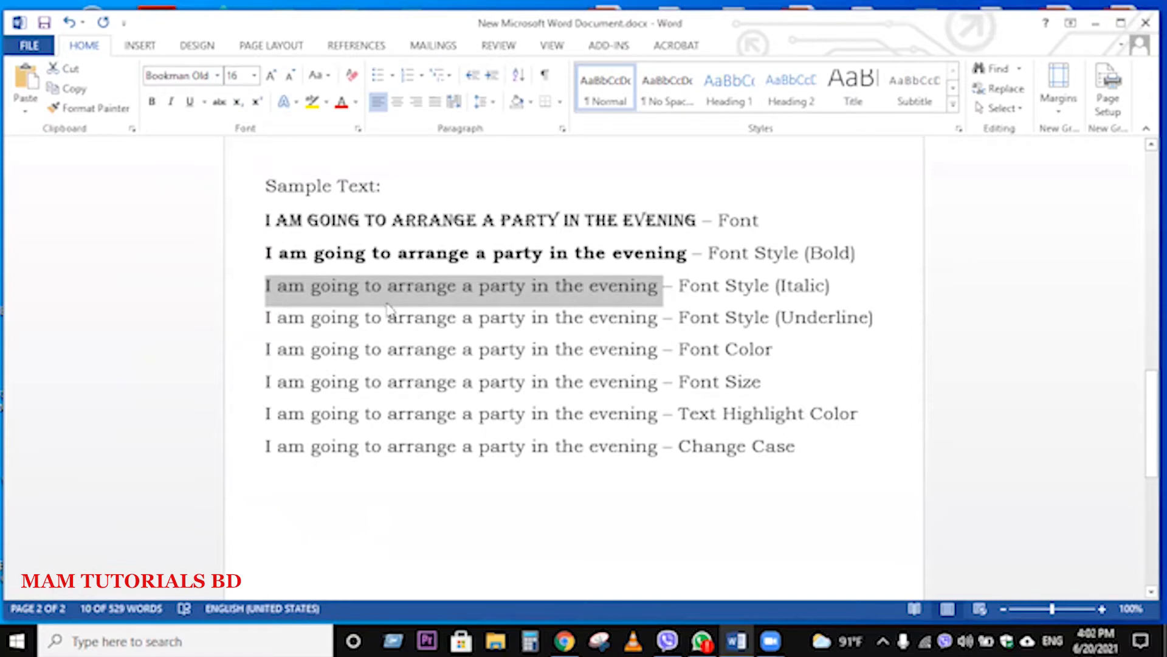
{"action": "key", "text": "ctrl+i"}
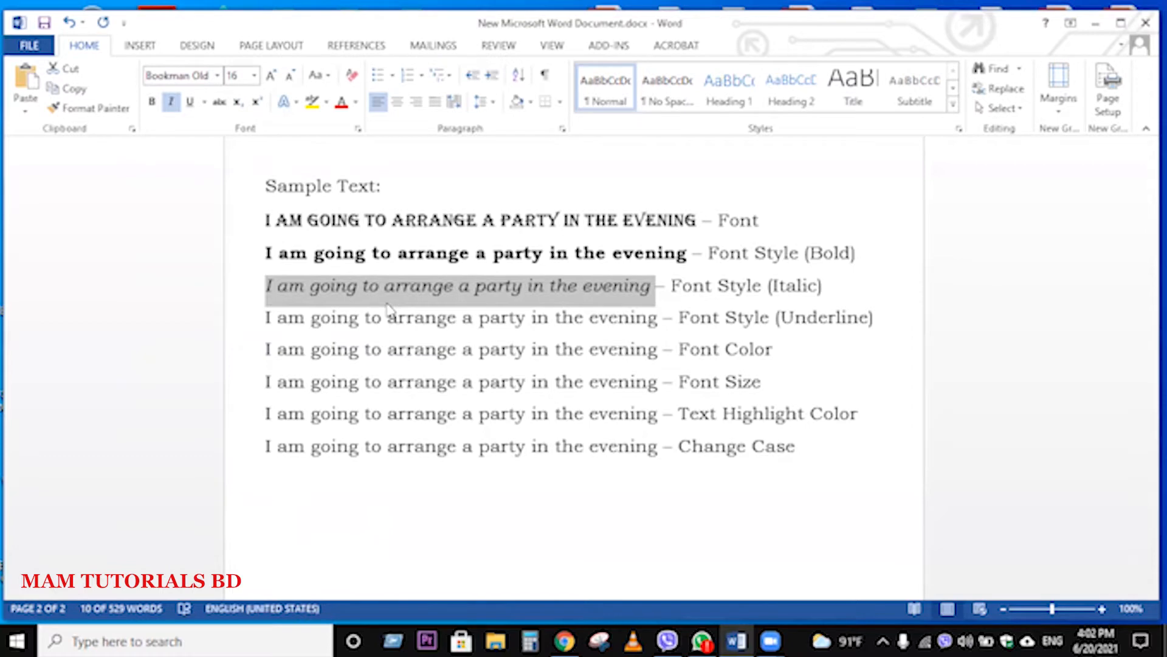
Step: Toggle underline on and off for the sample sentence on the "Font Style (Underline)" line, ending with the underline applied
{"action": "left_click_drag", "start_coordinate": [267, 316], "coordinate": [632, 317]}
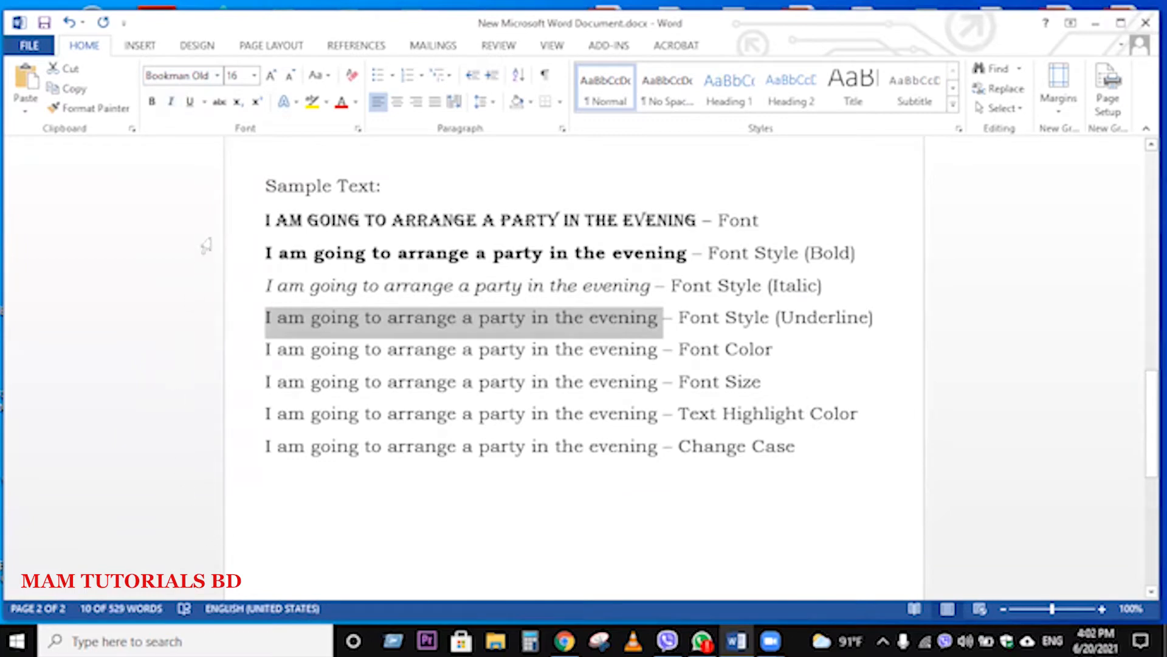
{"action": "left_click", "coordinate": [190, 103]}
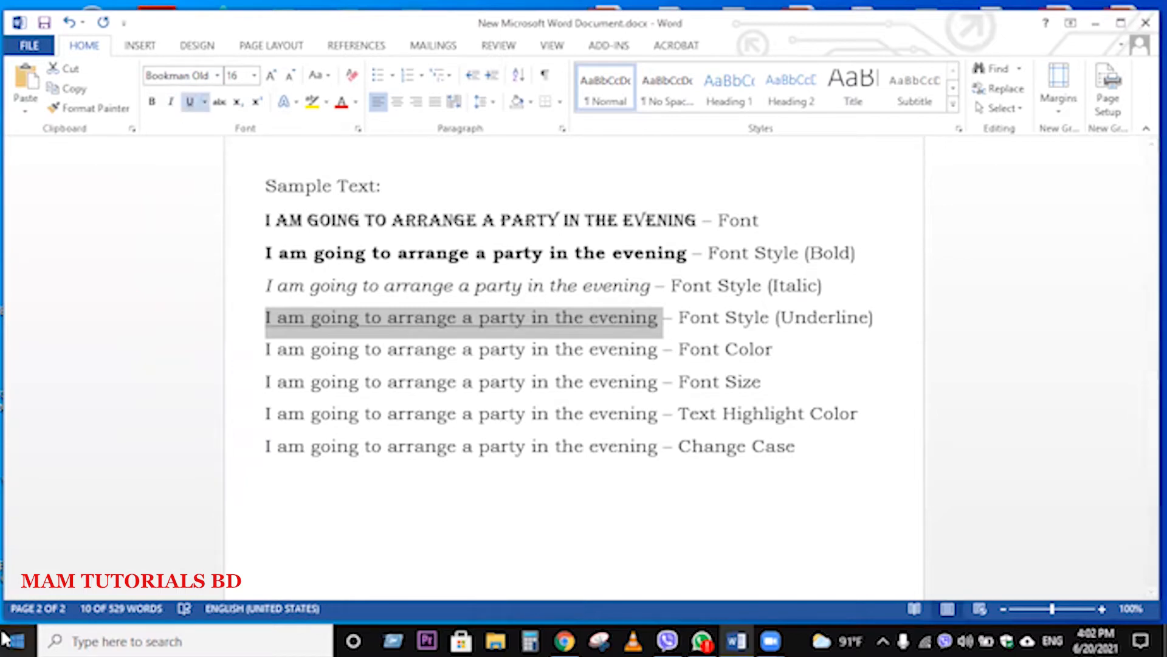
{"action": "left_click", "coordinate": [400, 510]}
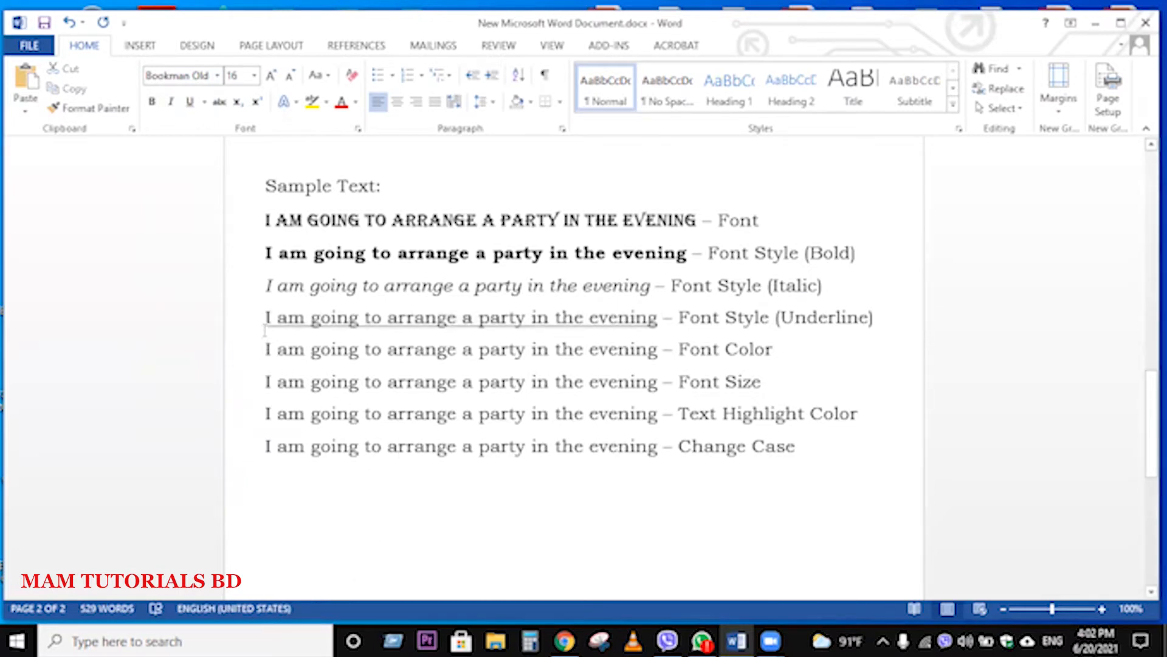
{"action": "left_click_drag", "start_coordinate": [265, 317], "coordinate": [661, 323]}
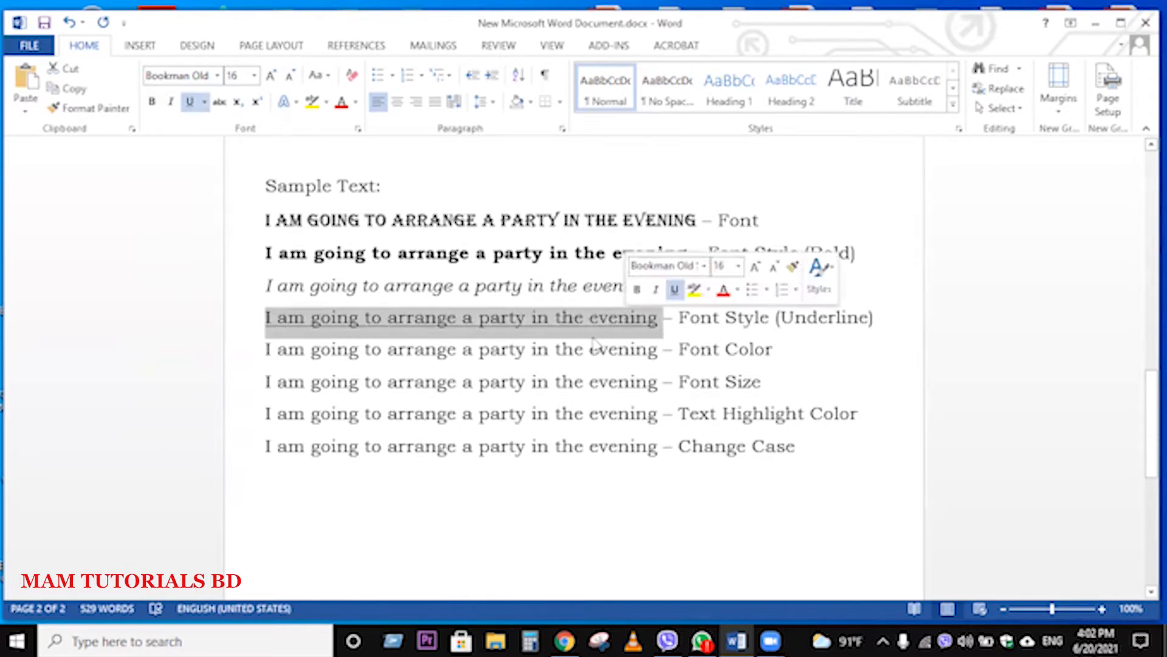
{"action": "left_click", "coordinate": [190, 102]}
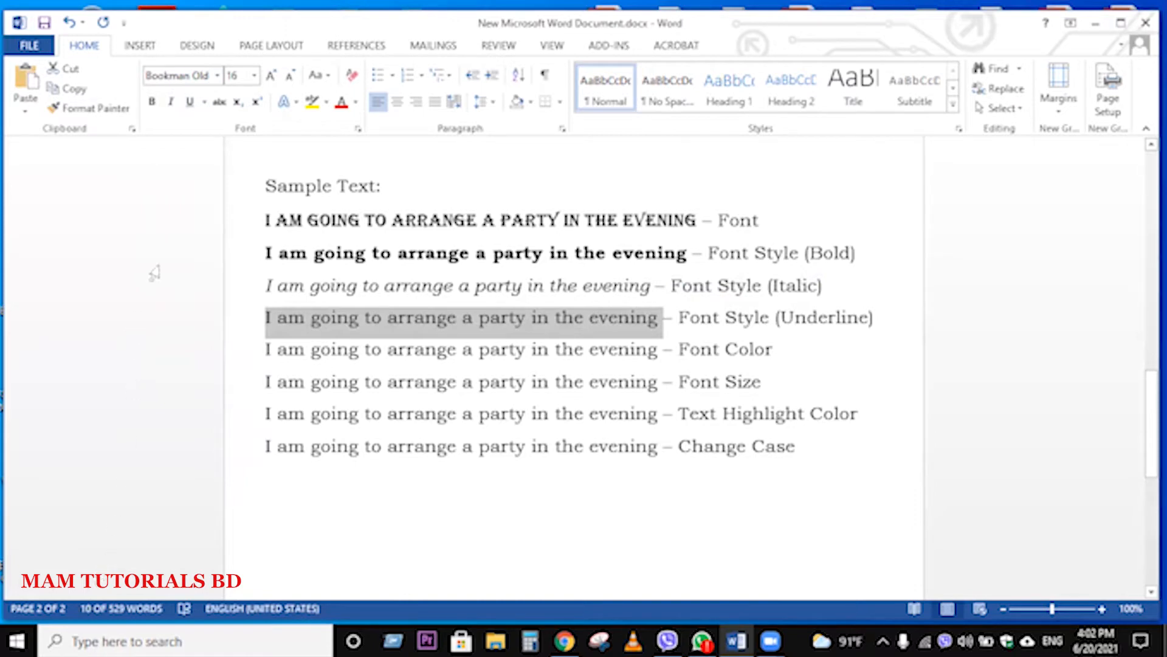
{"action": "left_click", "coordinate": [190, 102]}
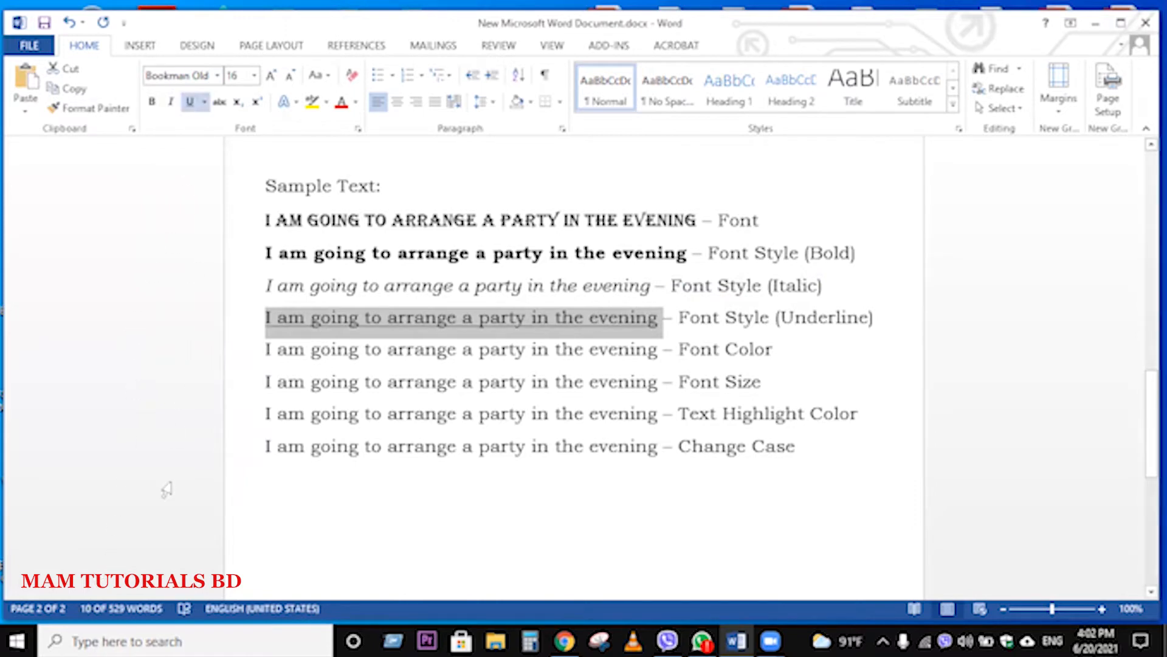
{"action": "left_click", "coordinate": [190, 102]}
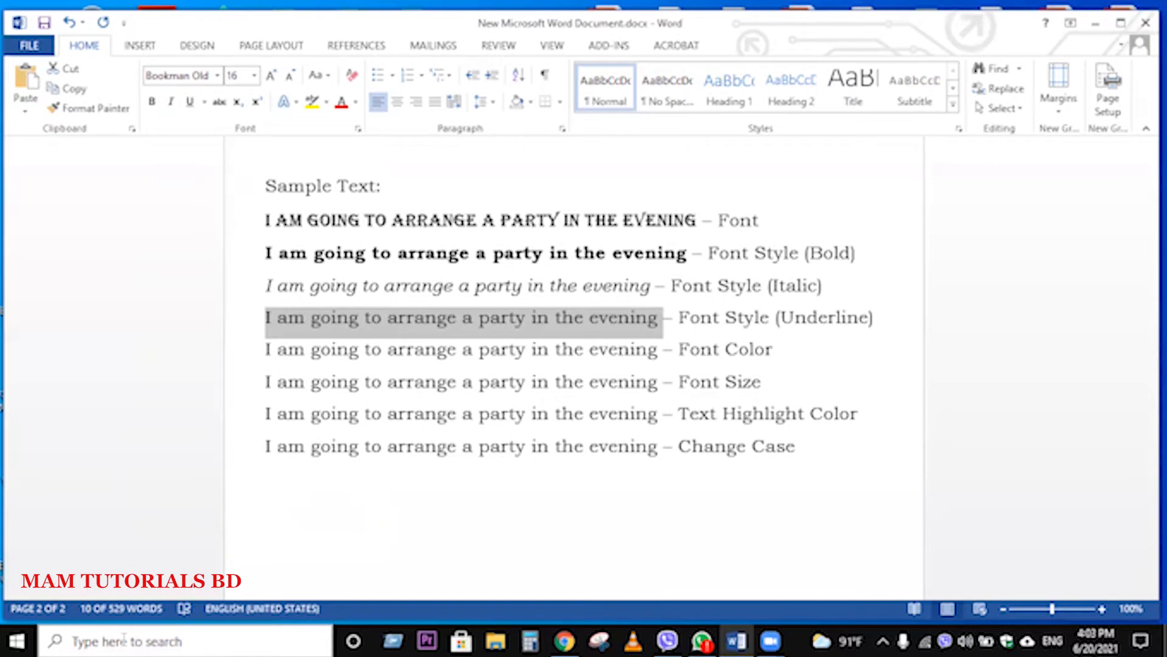
{"action": "key", "text": "ctrl+u"}
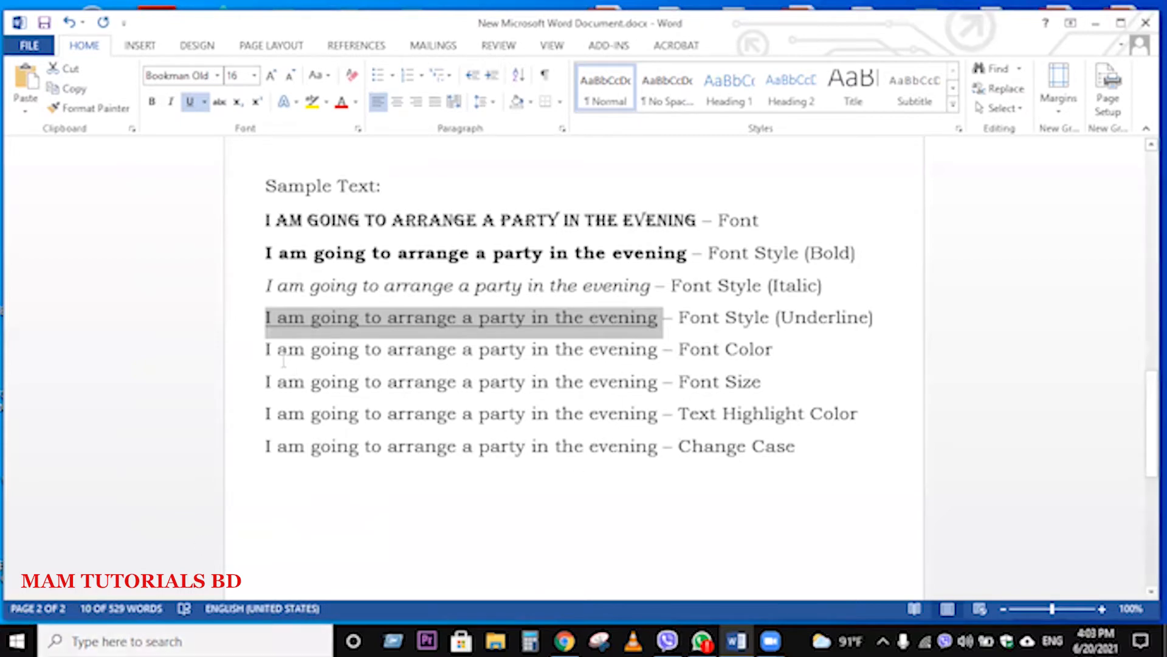
Step: Set the font colour of the sample sentence on the "Font Color" line to the standard dark blue
{"action": "left_click_drag", "start_coordinate": [265, 354], "coordinate": [620, 349]}
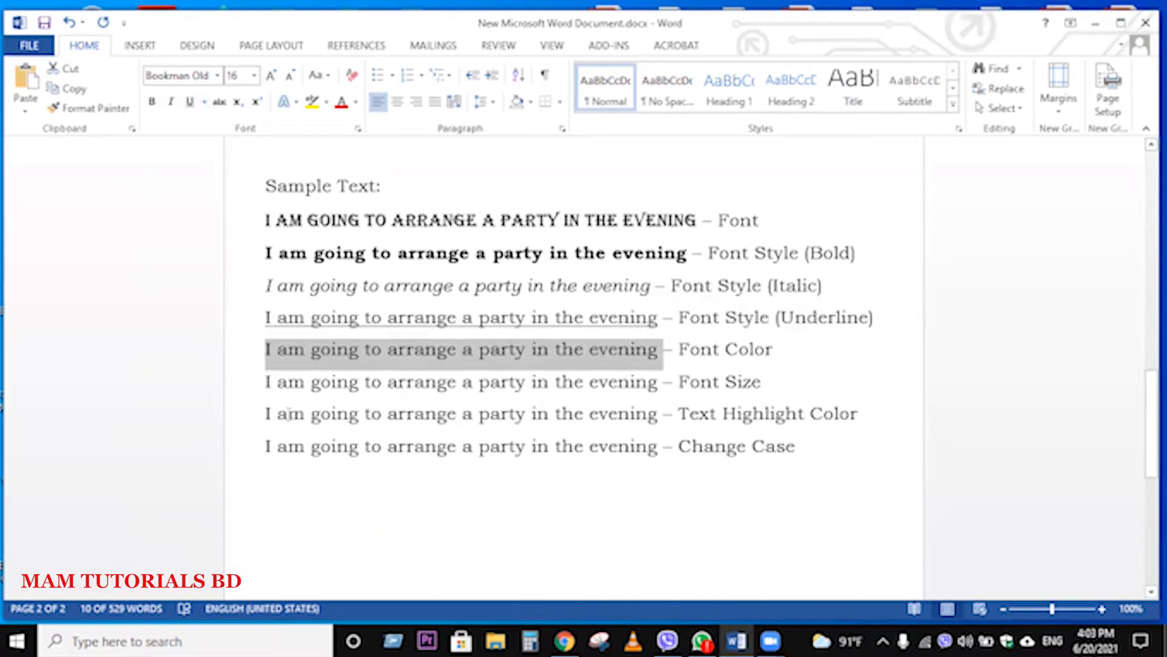
{"action": "left_click", "coordinate": [356, 103]}
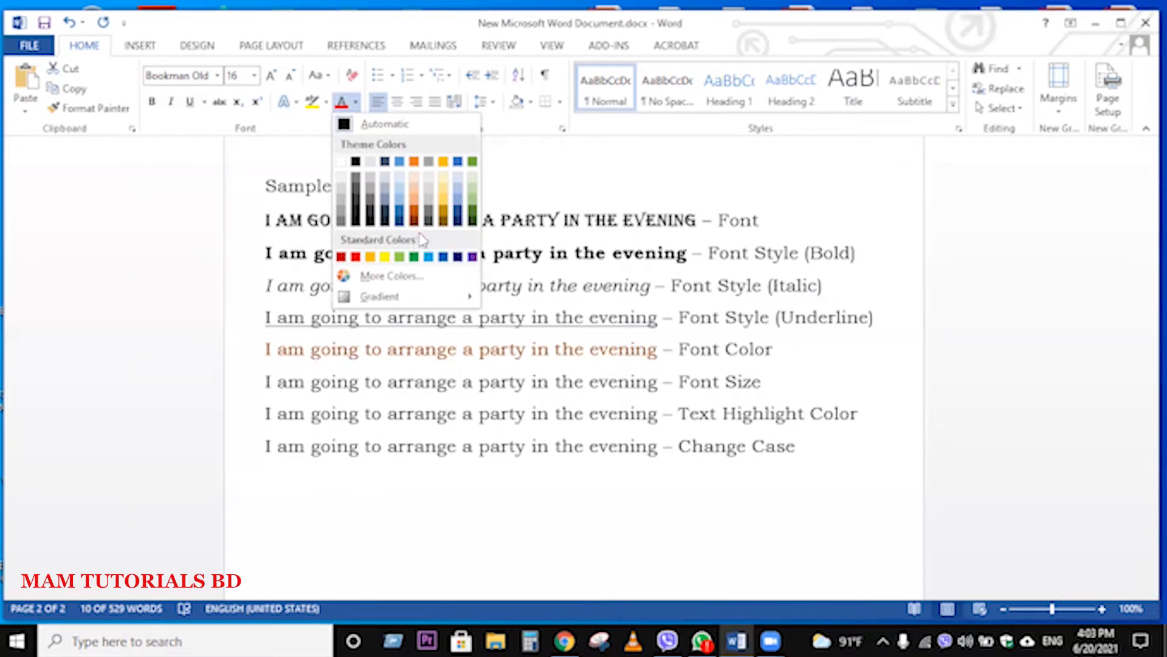
{"action": "left_click", "coordinate": [457, 258]}
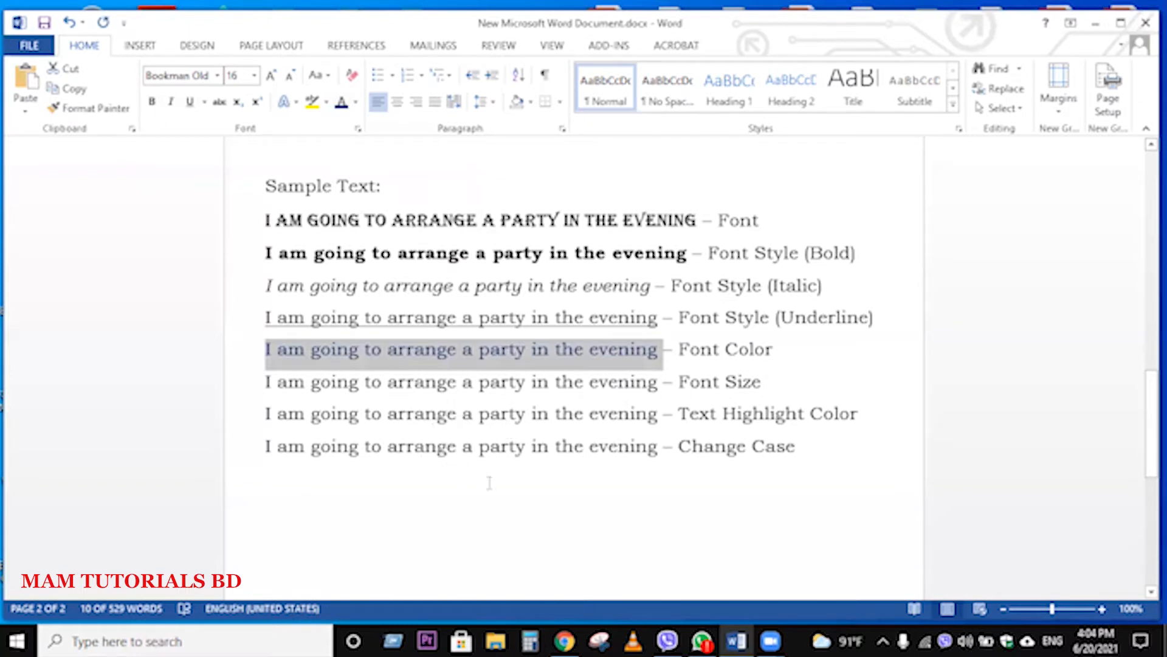
{"action": "left_click", "coordinate": [490, 447]}
Step: Change the font colour of the sample sentence on the "Font Color" line to the standard red
{"action": "left_click_drag", "start_coordinate": [659, 351], "coordinate": [268, 353]}
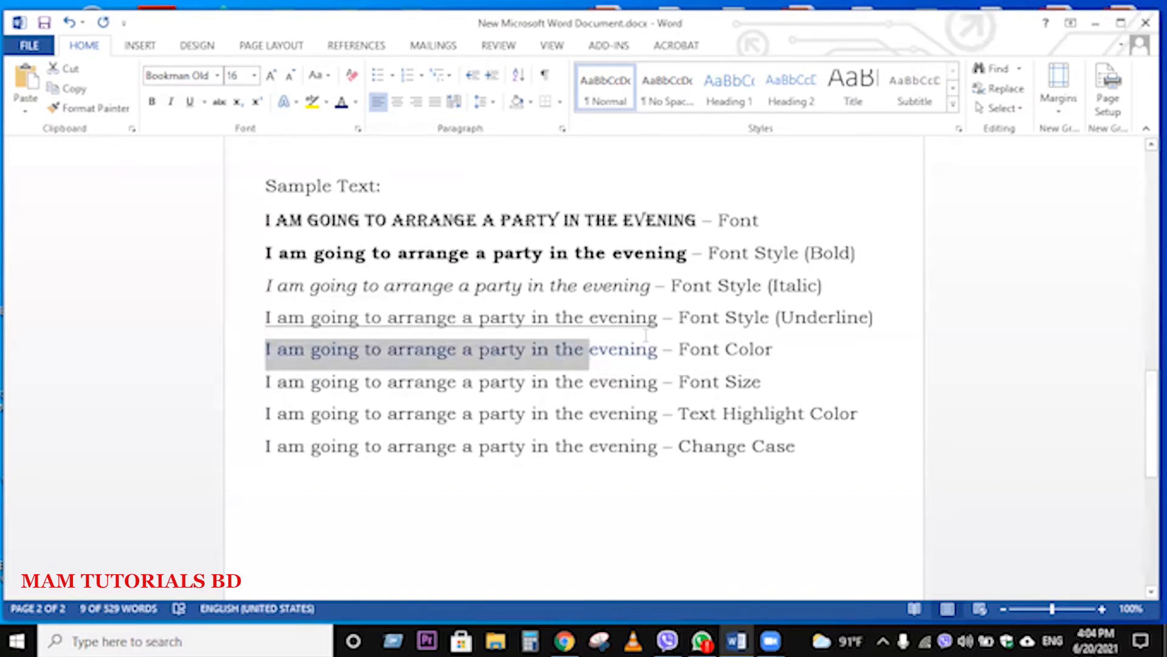
{"action": "left_click_drag", "start_coordinate": [659, 351], "coordinate": [267, 351]}
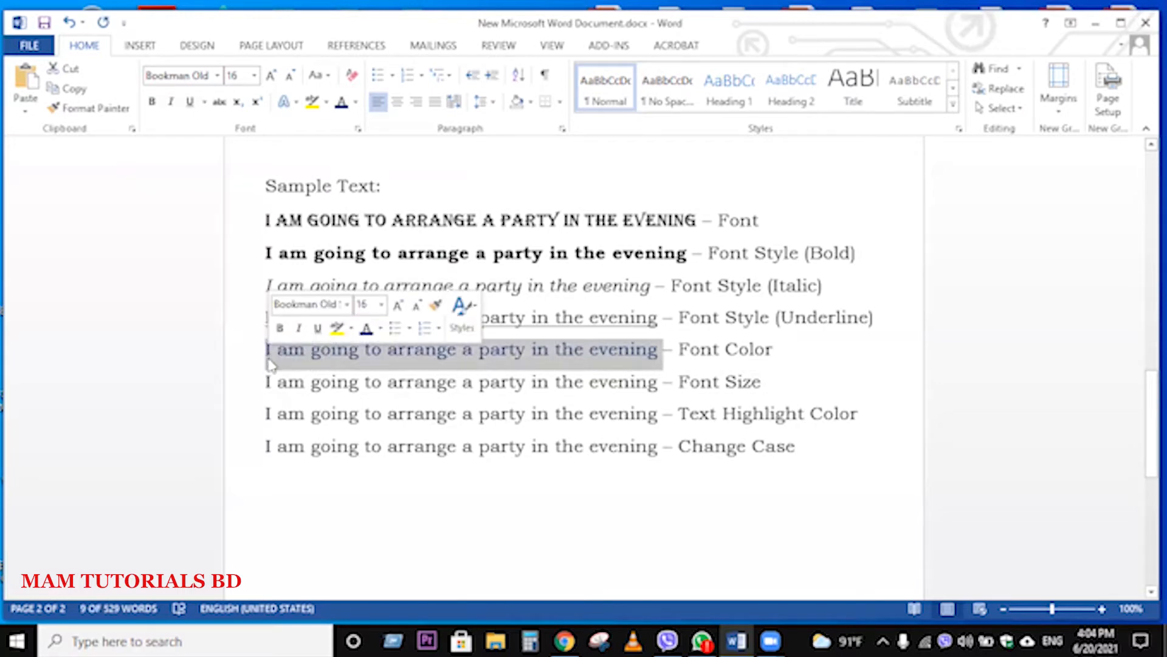
{"action": "left_click", "coordinate": [356, 103]}
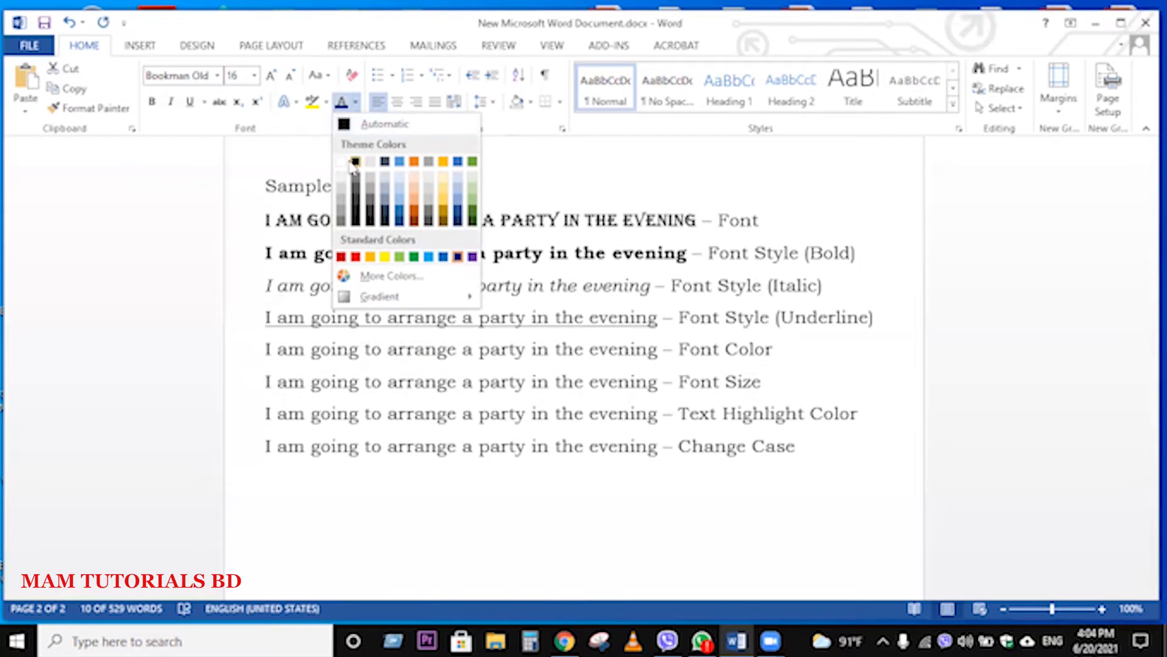
{"action": "left_click", "coordinate": [355, 258]}
{"action": "double_click", "coordinate": [505, 415]}
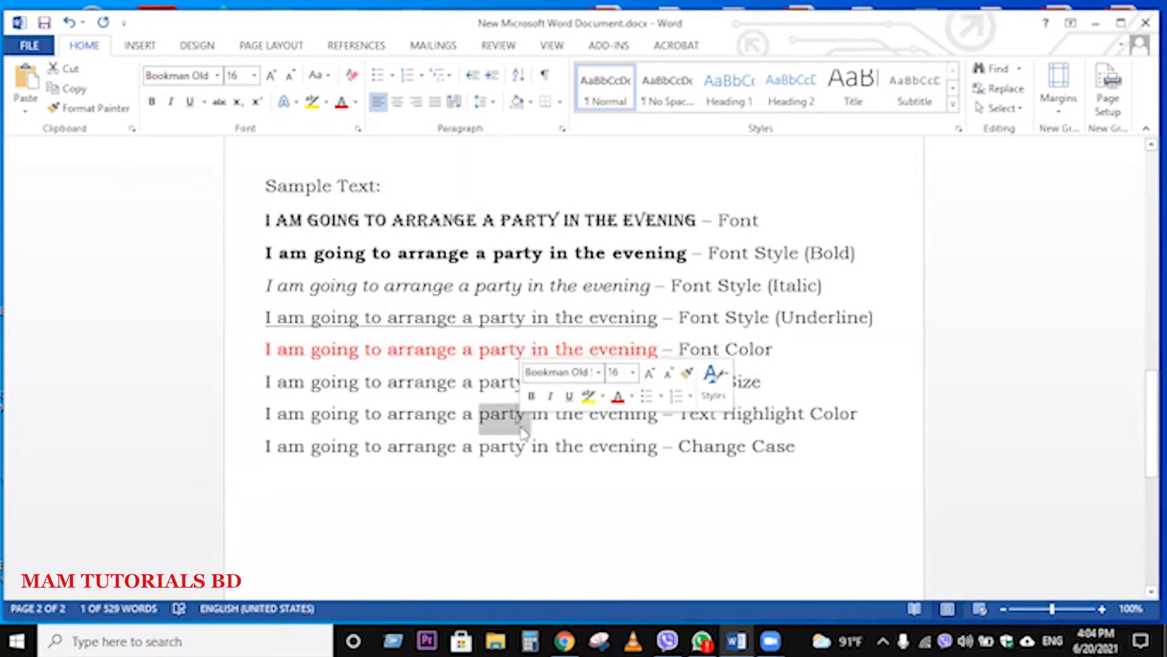
{"action": "left_click", "coordinate": [450, 447]}
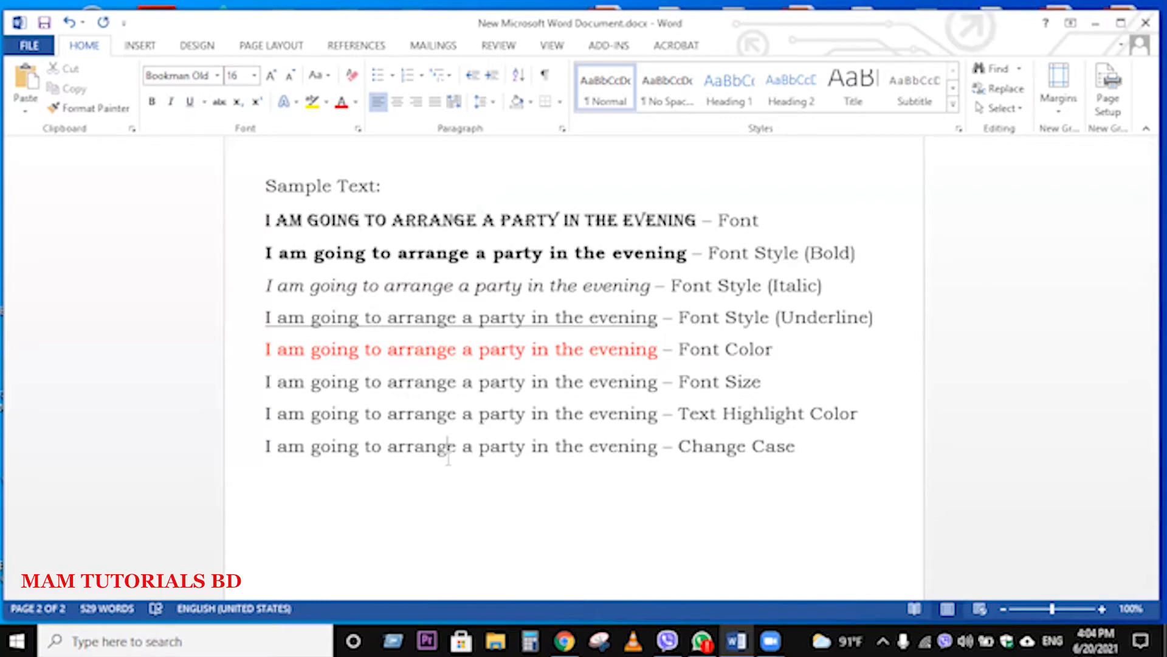
Step: Increase the font size of the sample sentence on the "Font Size" line in steps up to 72
{"action": "scroll", "coordinate": [450, 456], "scroll_direction": "down", "scroll_amount": 1}
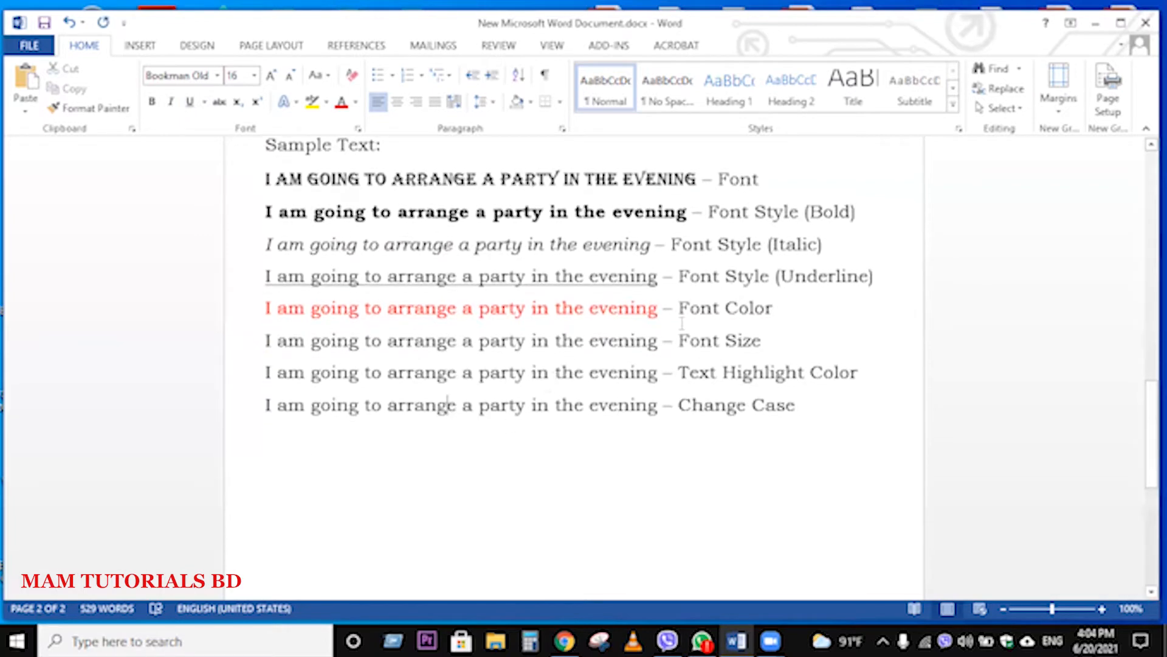
{"action": "left_click_drag", "start_coordinate": [662, 341], "coordinate": [268, 355]}
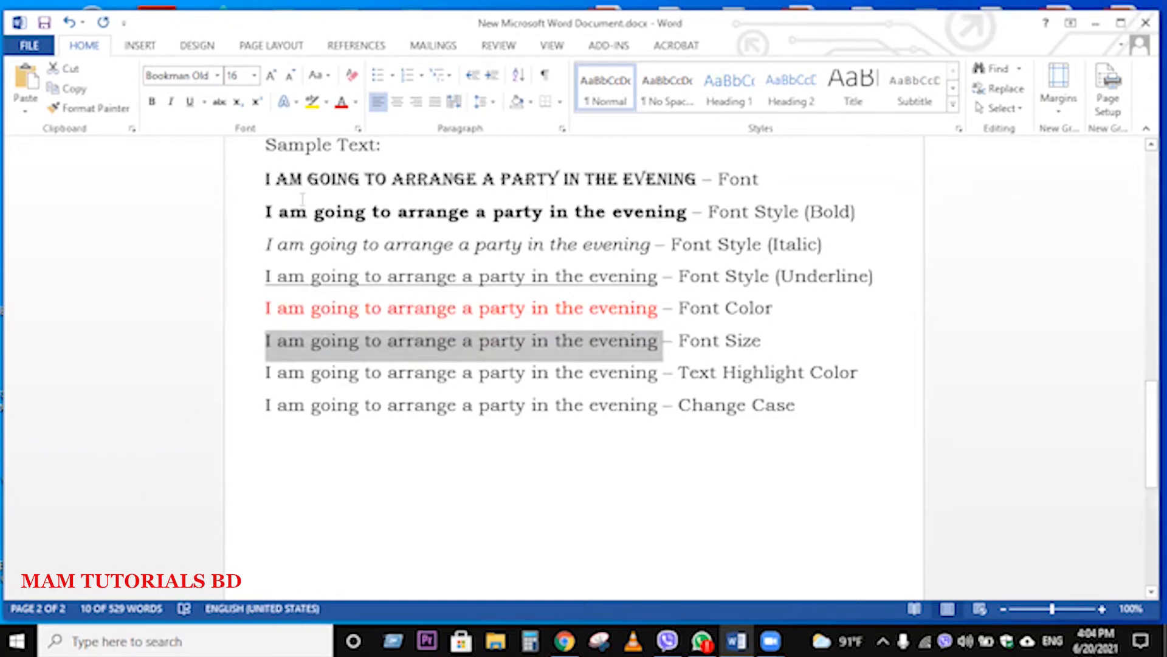
{"action": "left_click", "coordinate": [272, 76]}
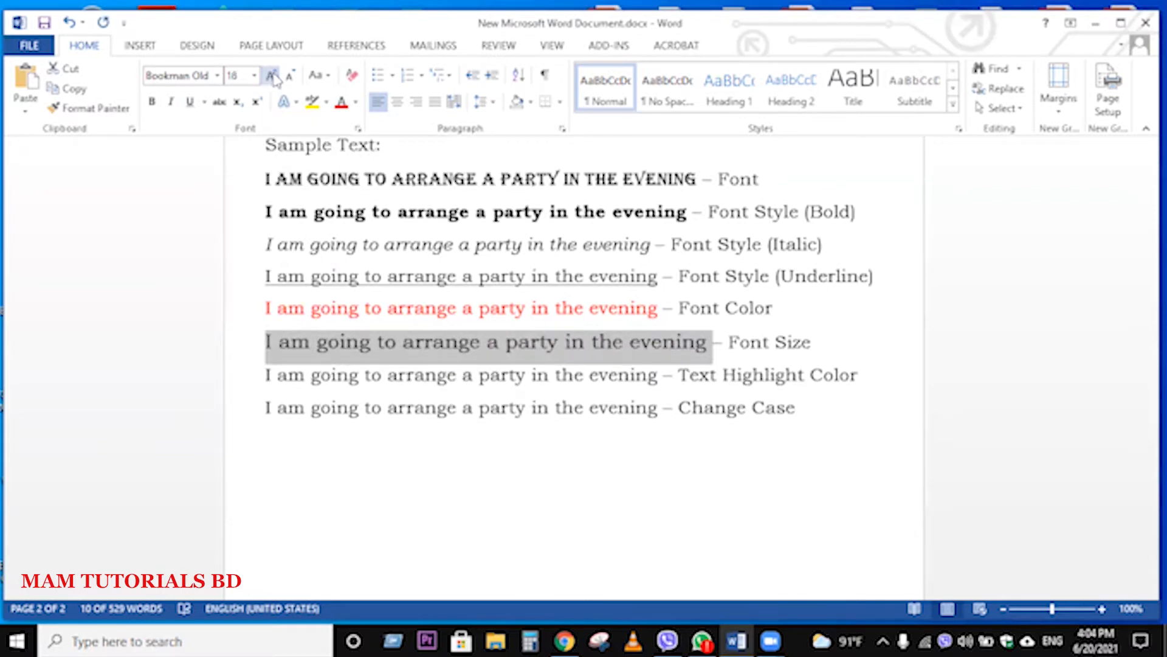
{"action": "left_click", "coordinate": [272, 76]}
{"action": "left_click", "coordinate": [271, 76]}
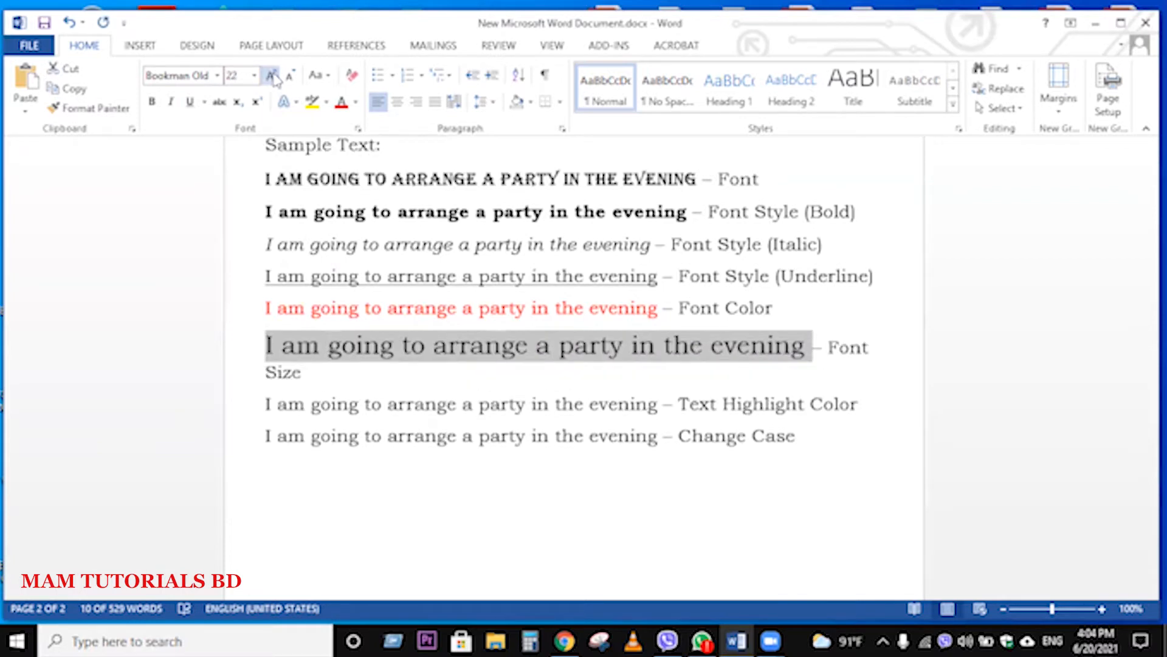
{"action": "left_click", "coordinate": [272, 76]}
{"action": "left_click", "coordinate": [272, 76]}
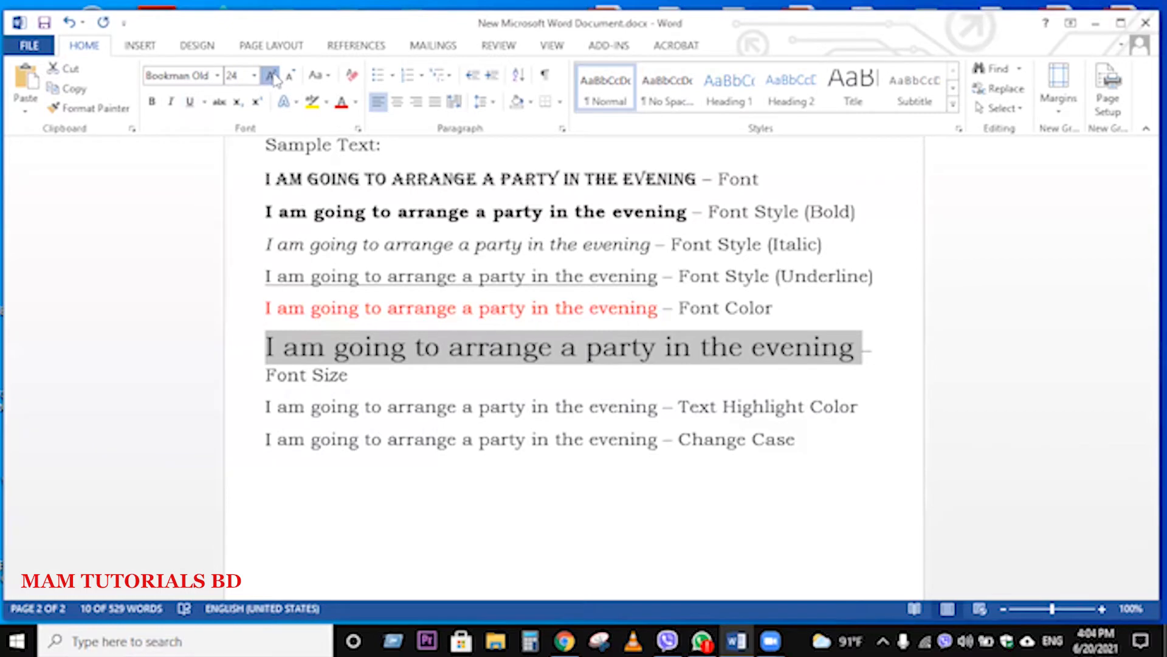
{"action": "left_click", "coordinate": [272, 76]}
{"action": "left_click", "coordinate": [272, 76]}
{"action": "left_click", "coordinate": [272, 76]}
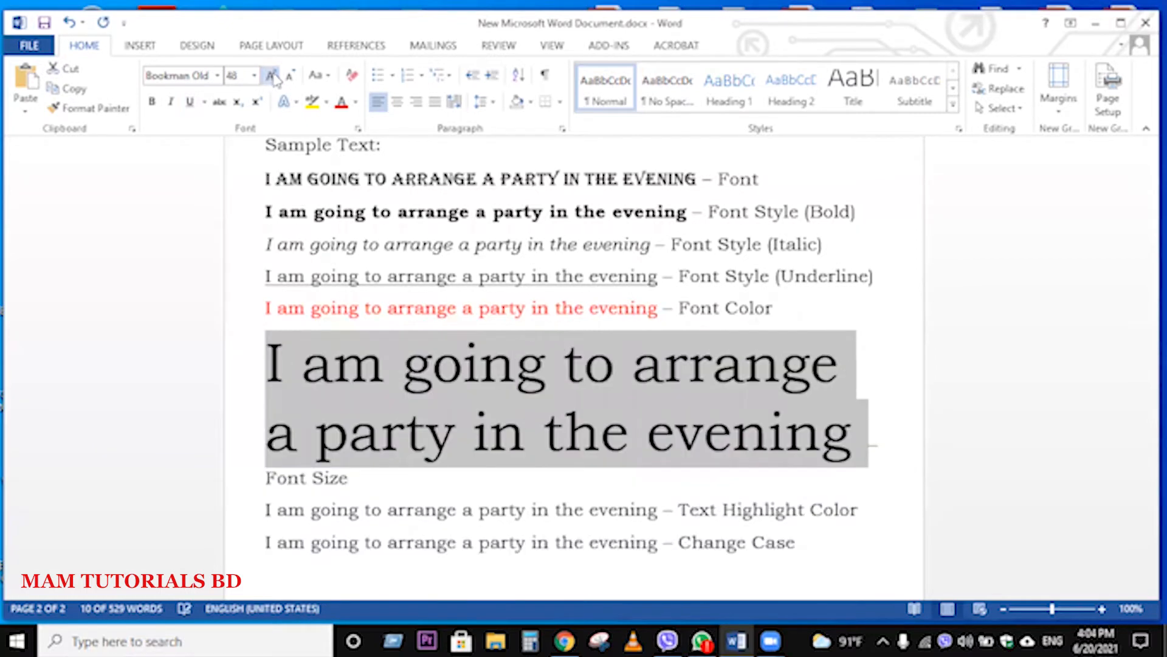
{"action": "left_click", "coordinate": [272, 76]}
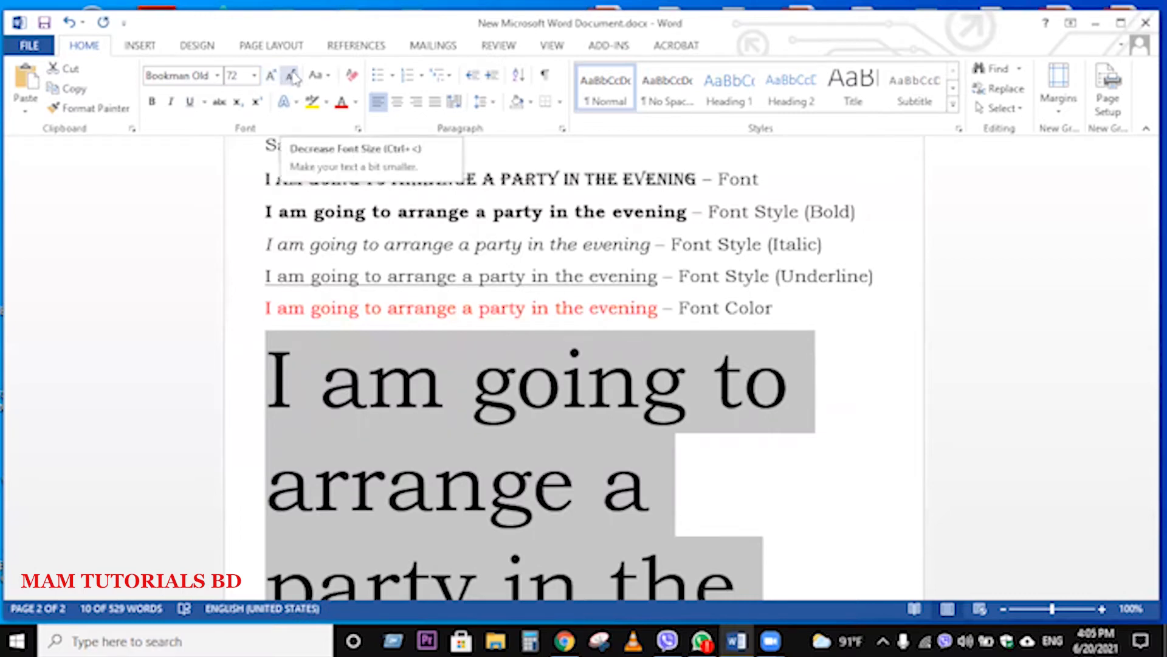
Step: Decrease the font size of the sample sentence on the "Font Size" line in steps down to 20
{"action": "left_click", "coordinate": [292, 76]}
{"action": "left_click", "coordinate": [293, 76]}
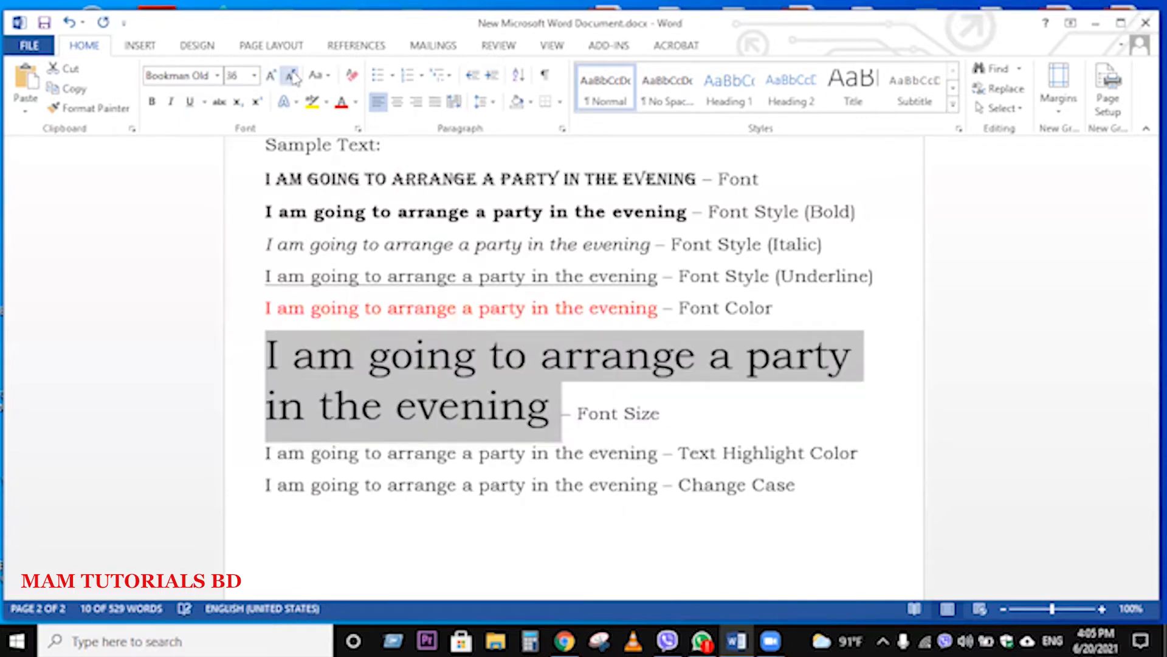
{"action": "left_click", "coordinate": [292, 76]}
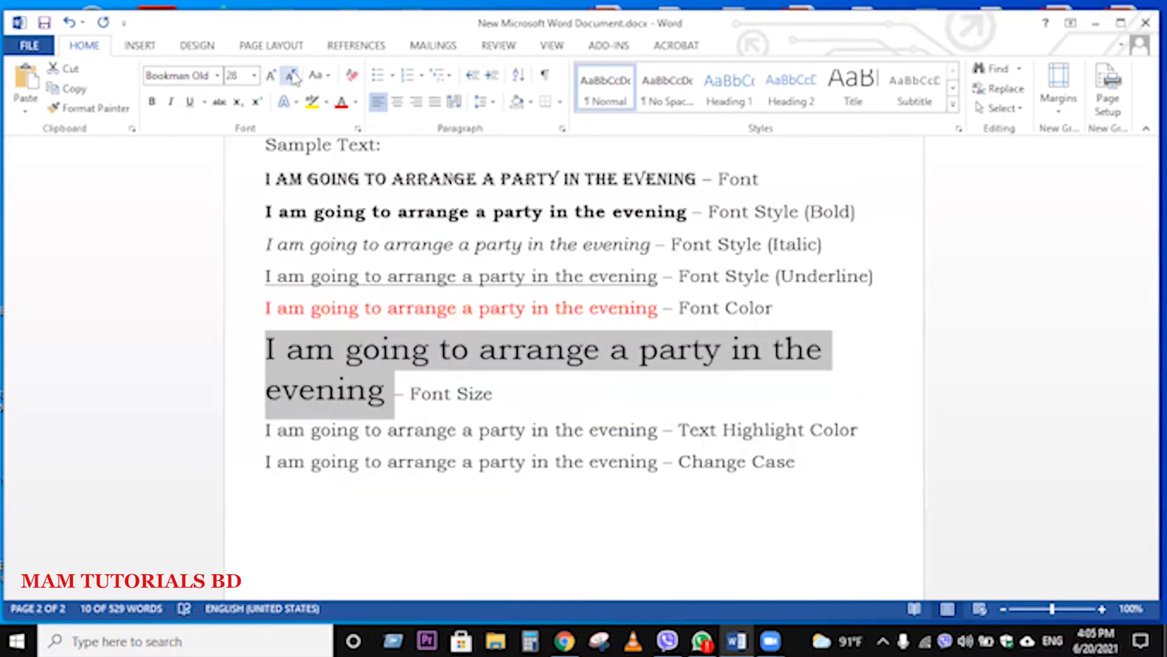
{"action": "left_click", "coordinate": [292, 76]}
{"action": "left_click", "coordinate": [293, 76]}
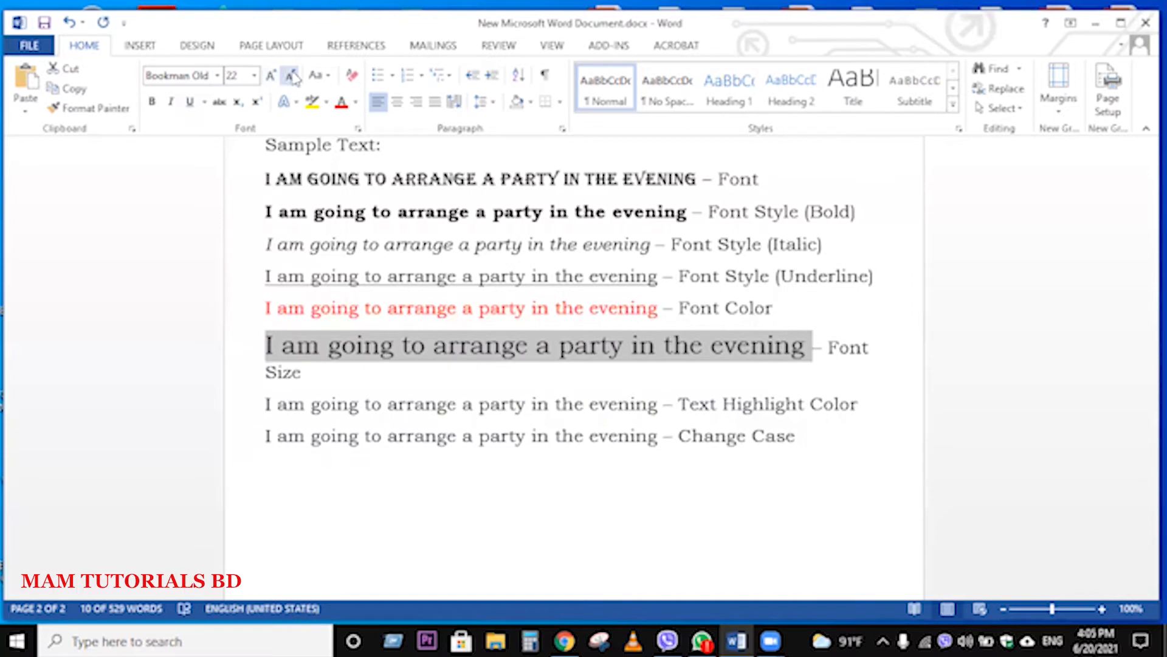
{"action": "left_click", "coordinate": [292, 76]}
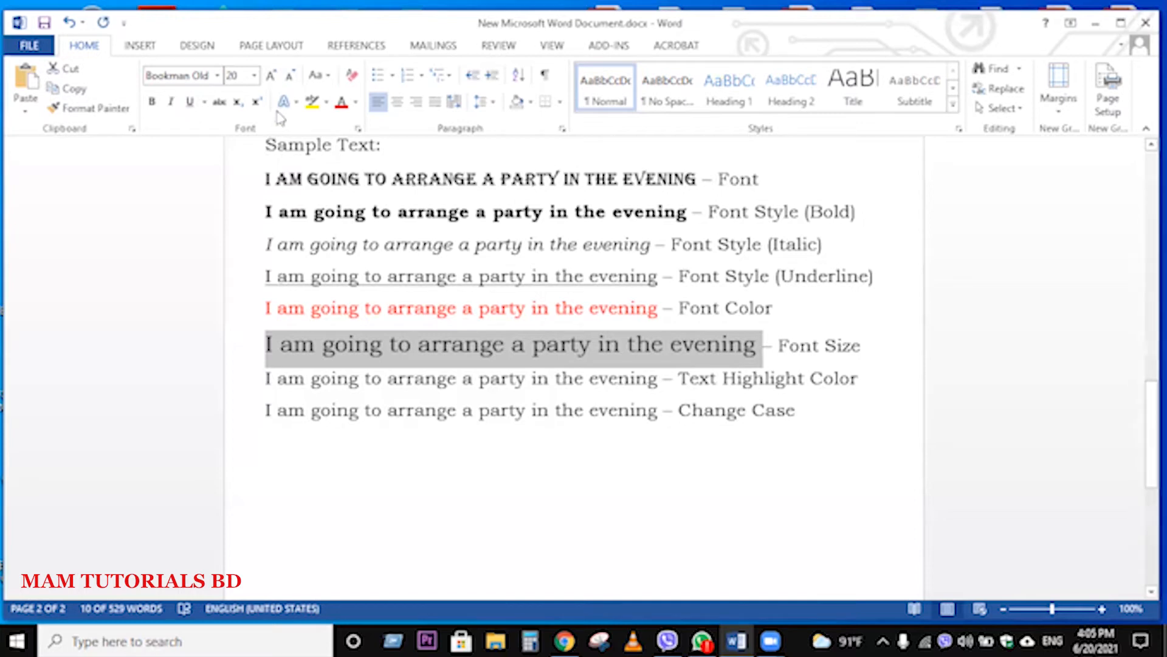
Step: Set the font size of the sample sentence on the "Font Size" line directly to 16
{"action": "left_click", "coordinate": [239, 78]}
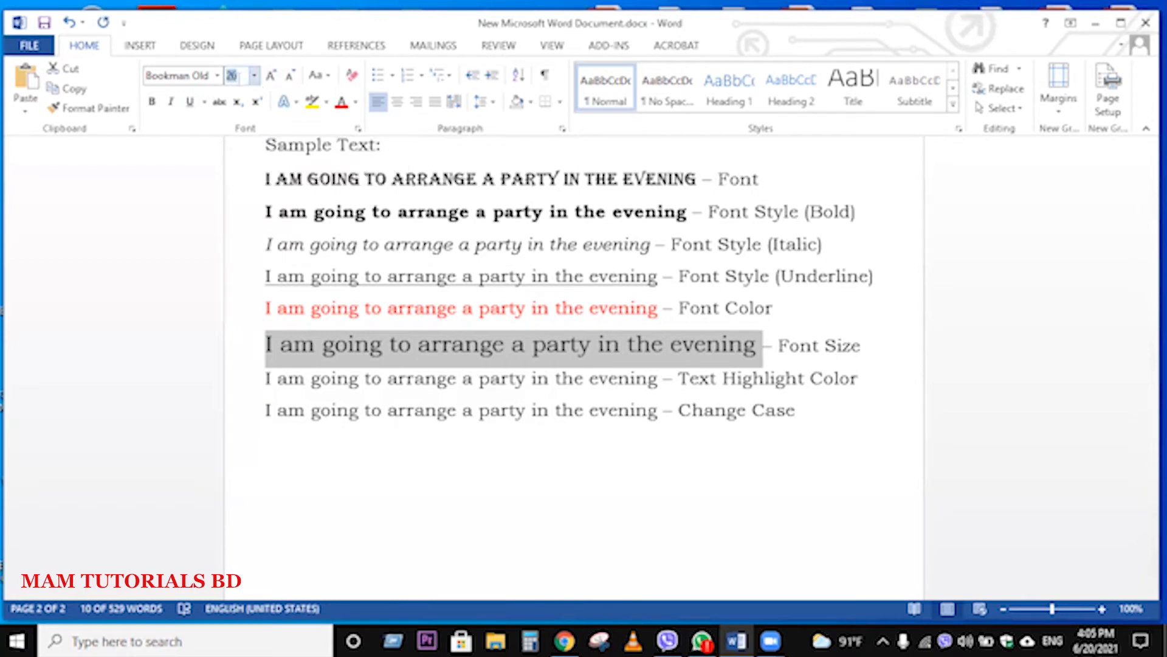
{"action": "type", "text": "16"}
{"action": "key", "text": "Return"}
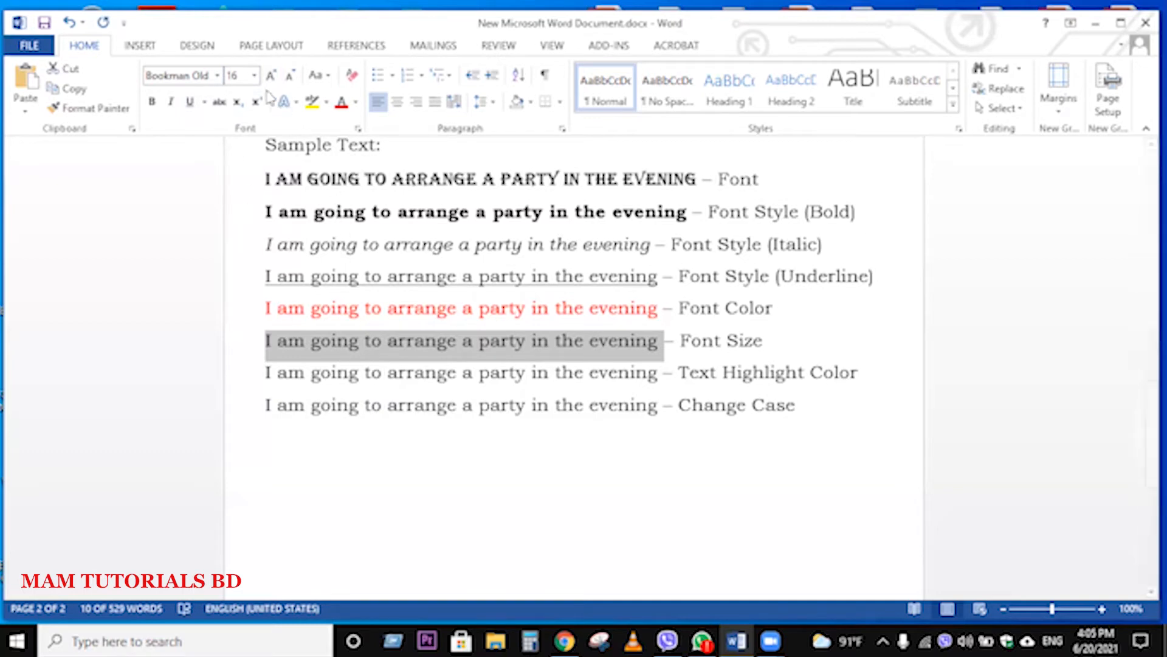
Step: Set the font size of the sample sentence on the "Font Size" line to 20
{"action": "left_click", "coordinate": [244, 75]}
{"action": "type", "text": "20"}
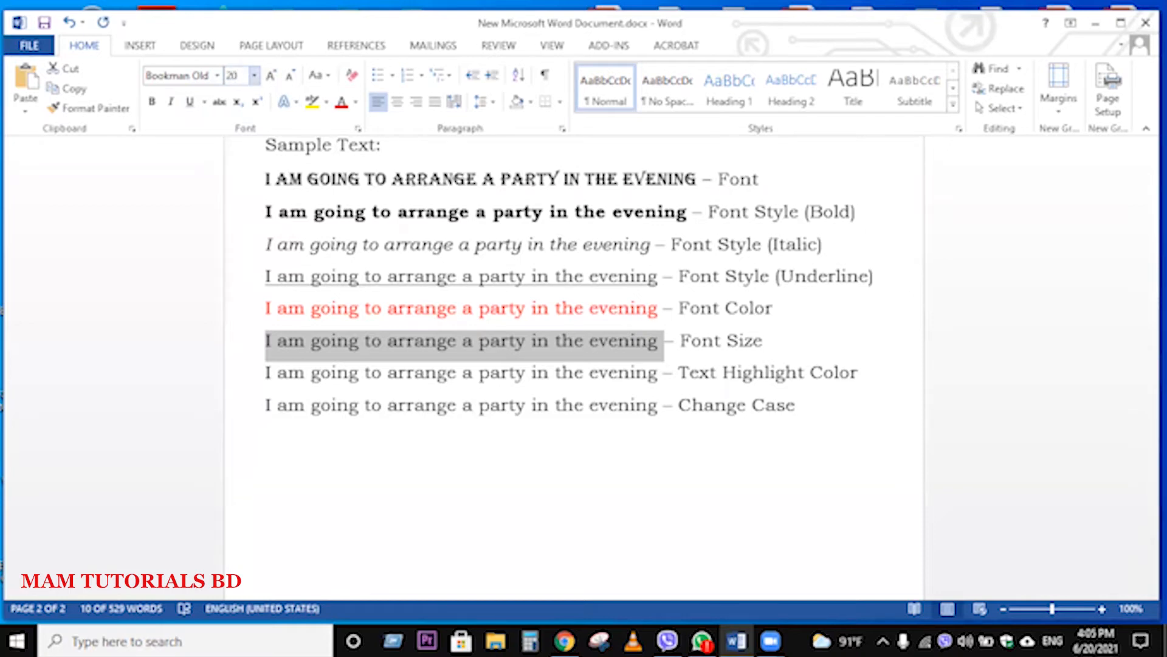
{"action": "key", "text": "Return"}
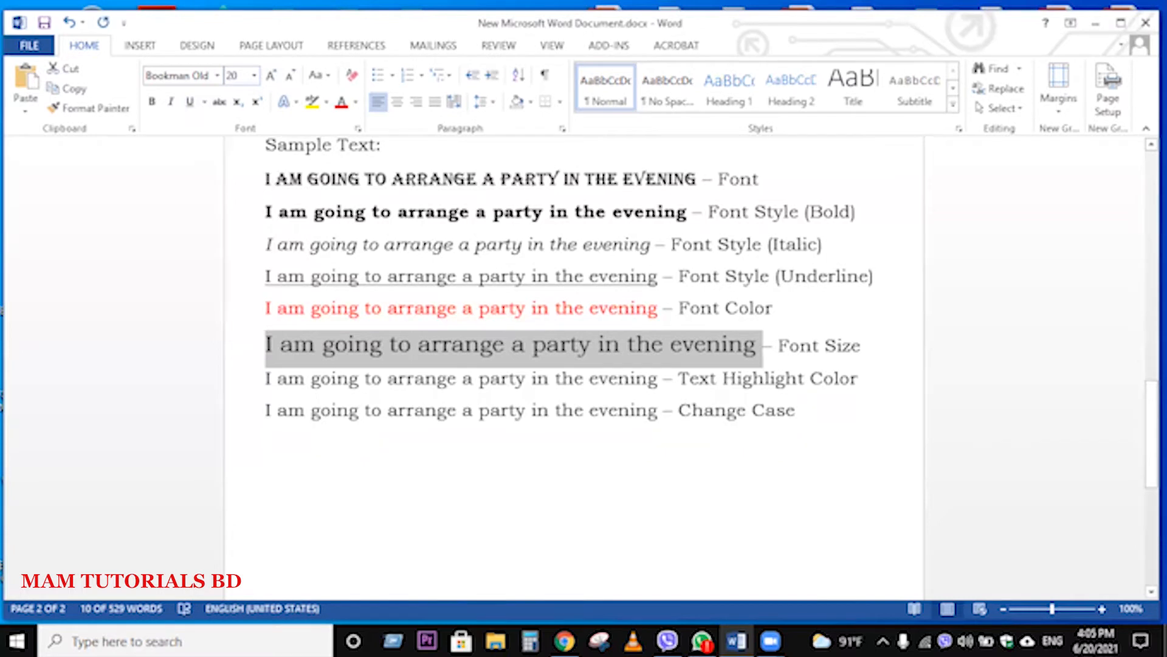
Step: Set the font size of the sample sentence on the "Font Size" line to 30
{"action": "left_click", "coordinate": [244, 72]}
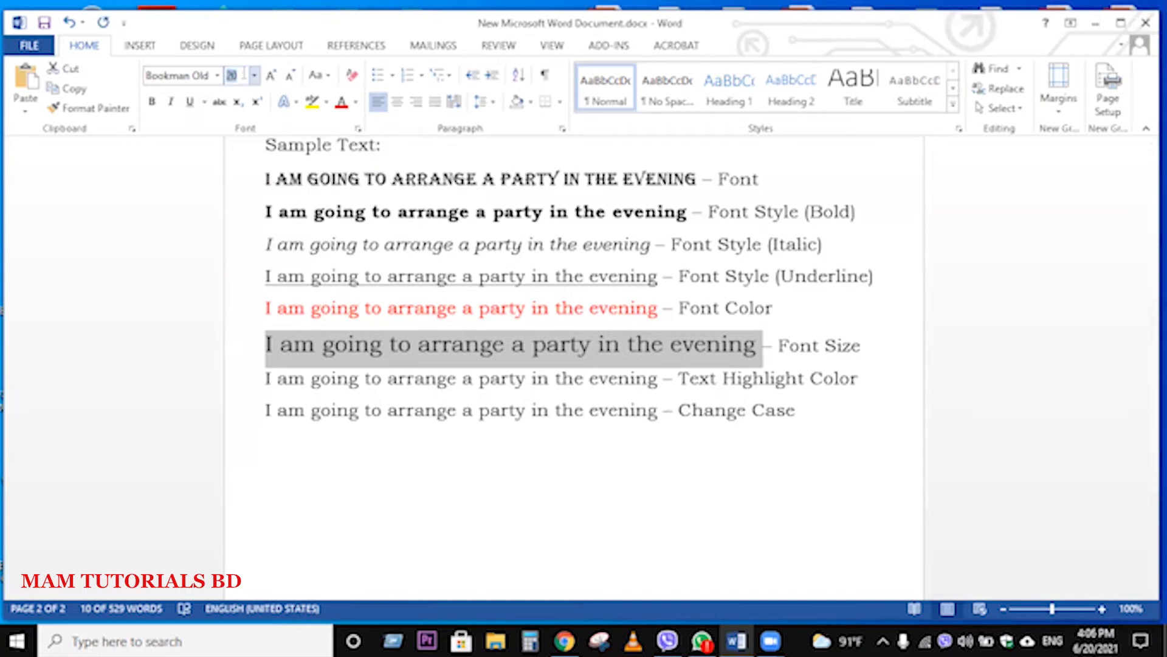
{"action": "type", "text": "20"}
{"action": "left_click_drag", "start_coordinate": [240, 75], "coordinate": [222, 81]}
{"action": "key", "text": "BackSpace"}
{"action": "type", "text": "30"}
{"action": "key", "text": "Return"}
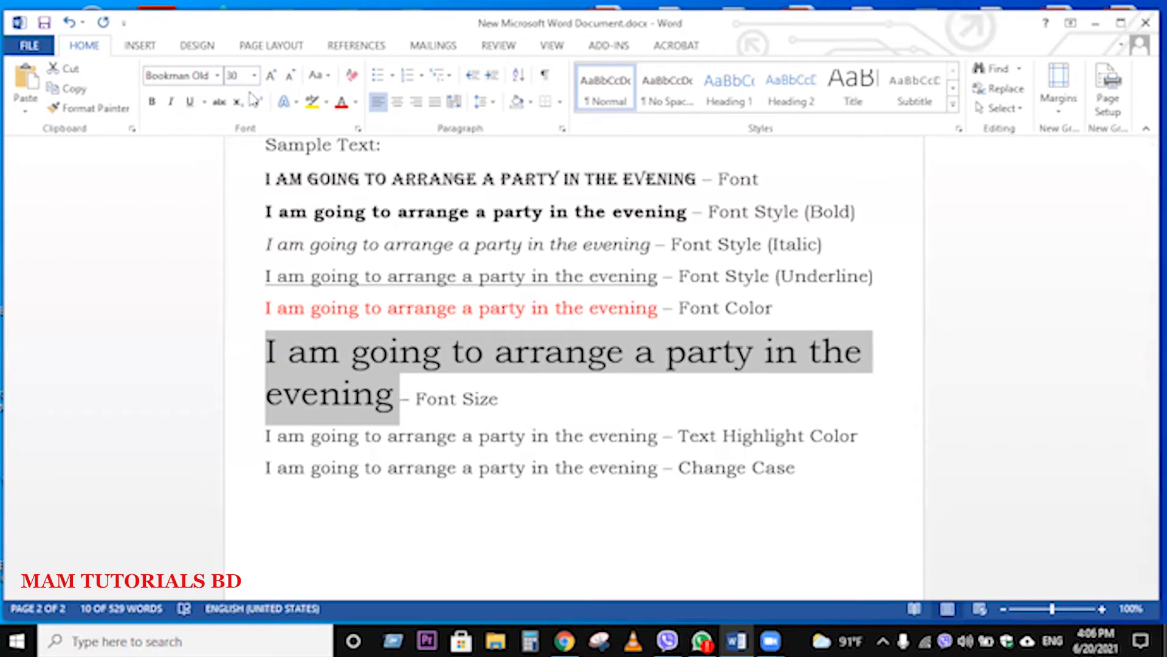
Step: Return the sample sentence on the "Font Size" line to font size 16
{"action": "left_click", "coordinate": [244, 78]}
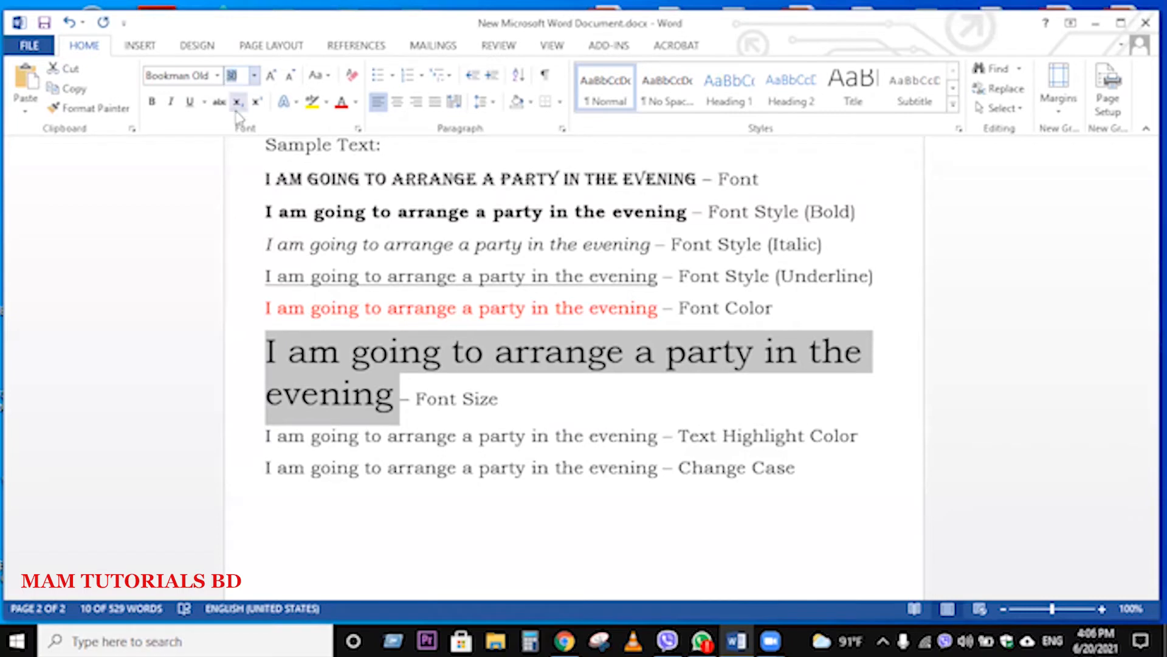
{"action": "type", "text": "16"}
{"action": "key", "text": "Return"}
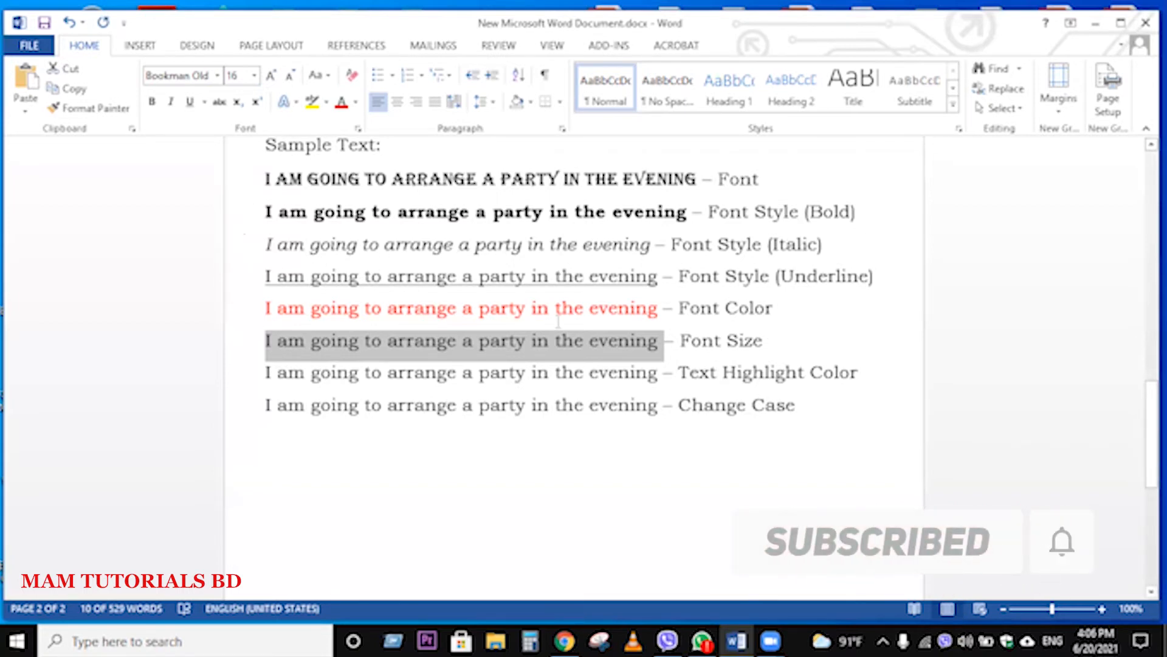
Step: Highlight the sample sentence on the "Text Highlight Color" line in bright green
{"action": "left_click_drag", "start_coordinate": [660, 374], "coordinate": [265, 383]}
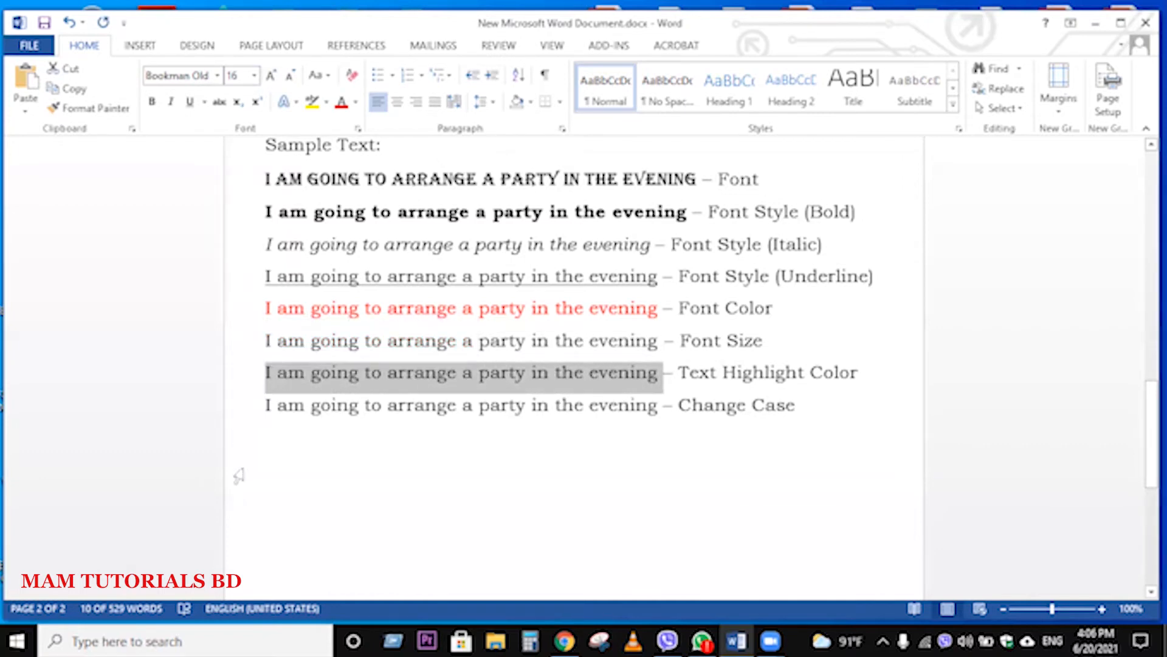
{"action": "scroll", "coordinate": [239, 475], "scroll_direction": "up", "scroll_amount": 3}
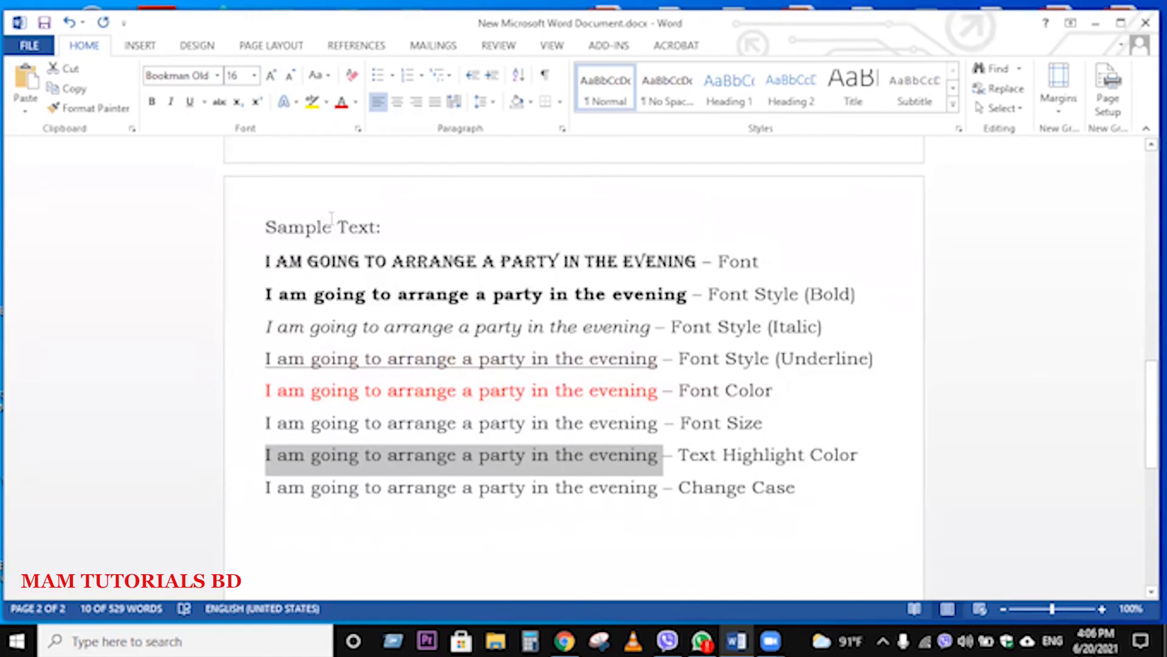
{"action": "left_click", "coordinate": [327, 104]}
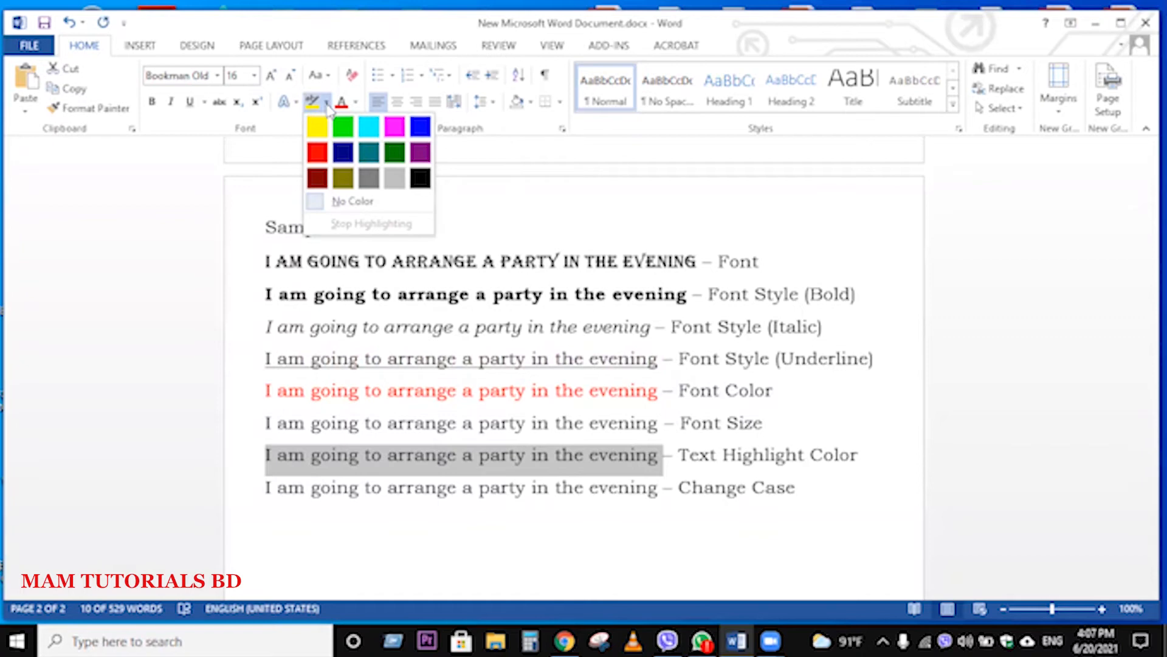
{"action": "left_click", "coordinate": [461, 516]}
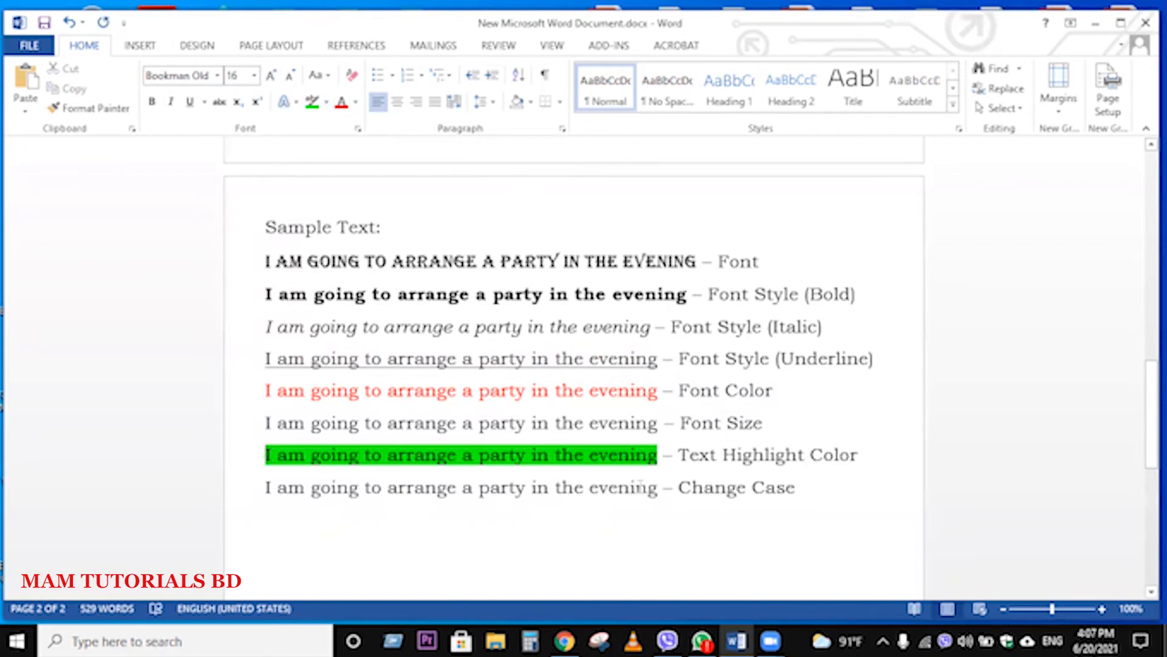
Step: Change the highlight of the sample sentence on the "Text Highlight Color" line to dark blue
{"action": "left_click_drag", "start_coordinate": [658, 457], "coordinate": [260, 463]}
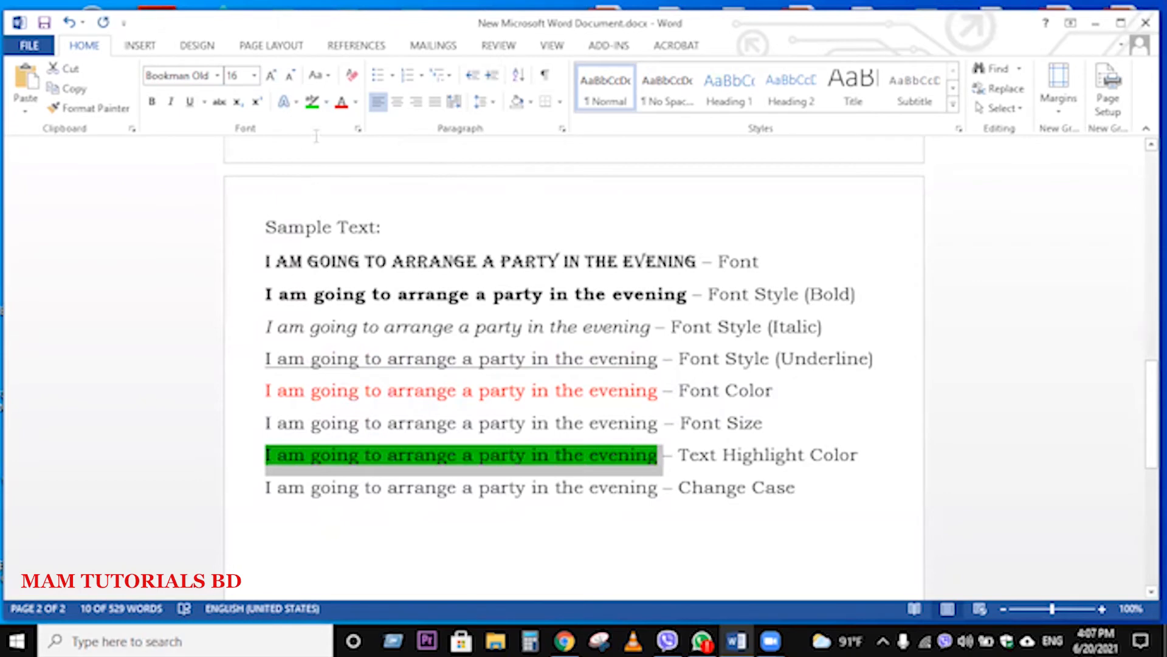
{"action": "left_click", "coordinate": [326, 104]}
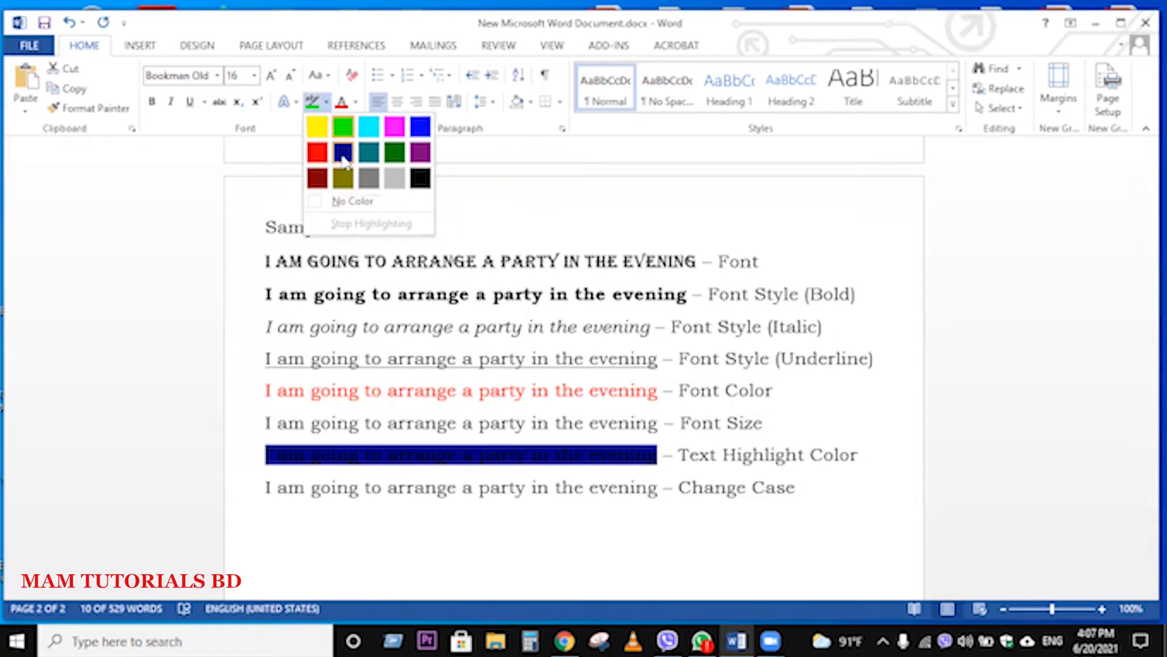
{"action": "left_click", "coordinate": [343, 153]}
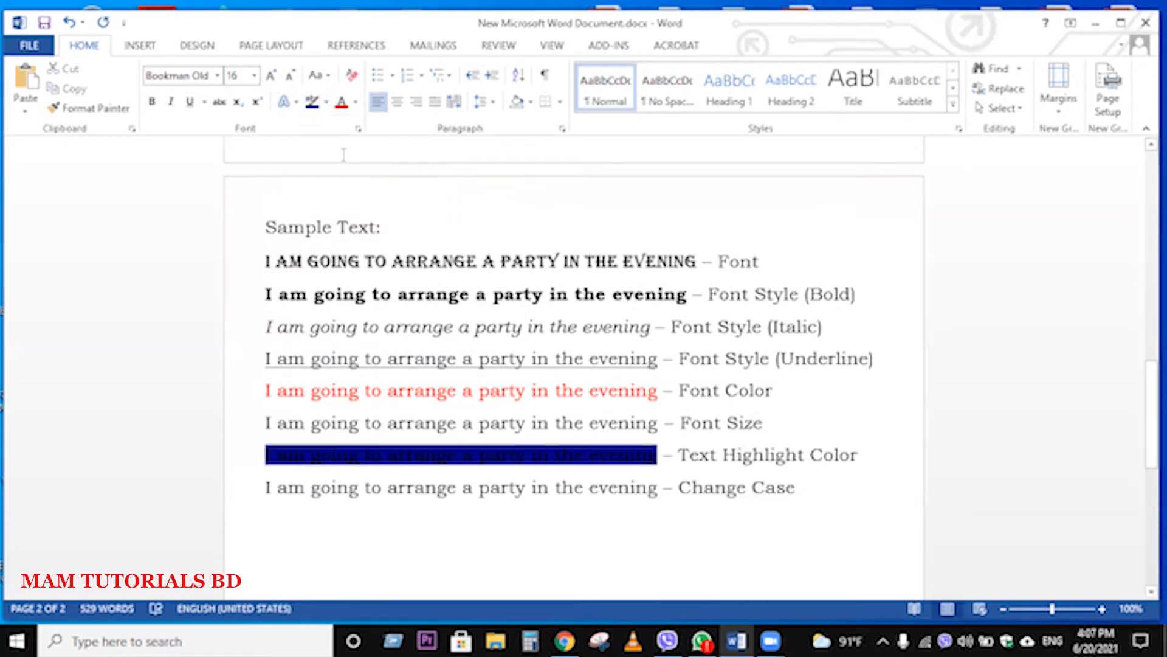
Step: Change the highlight of the sample sentence on the "Text Highlight Color" line to yellow
{"action": "left_click_drag", "start_coordinate": [267, 456], "coordinate": [662, 456]}
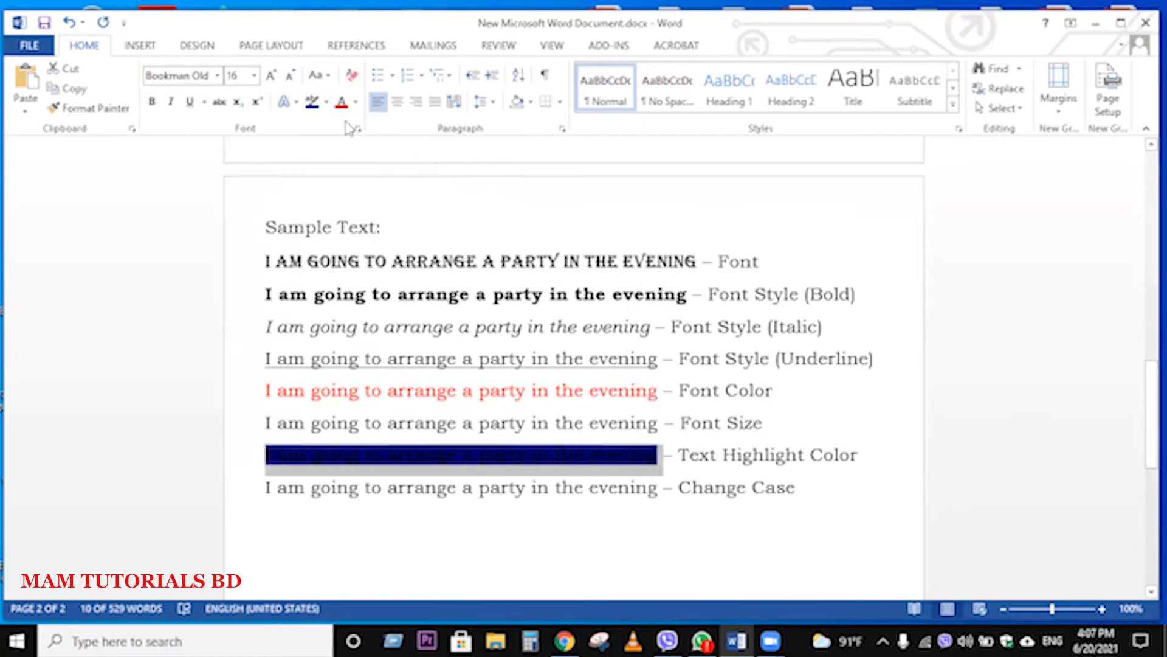
{"action": "left_click", "coordinate": [327, 102]}
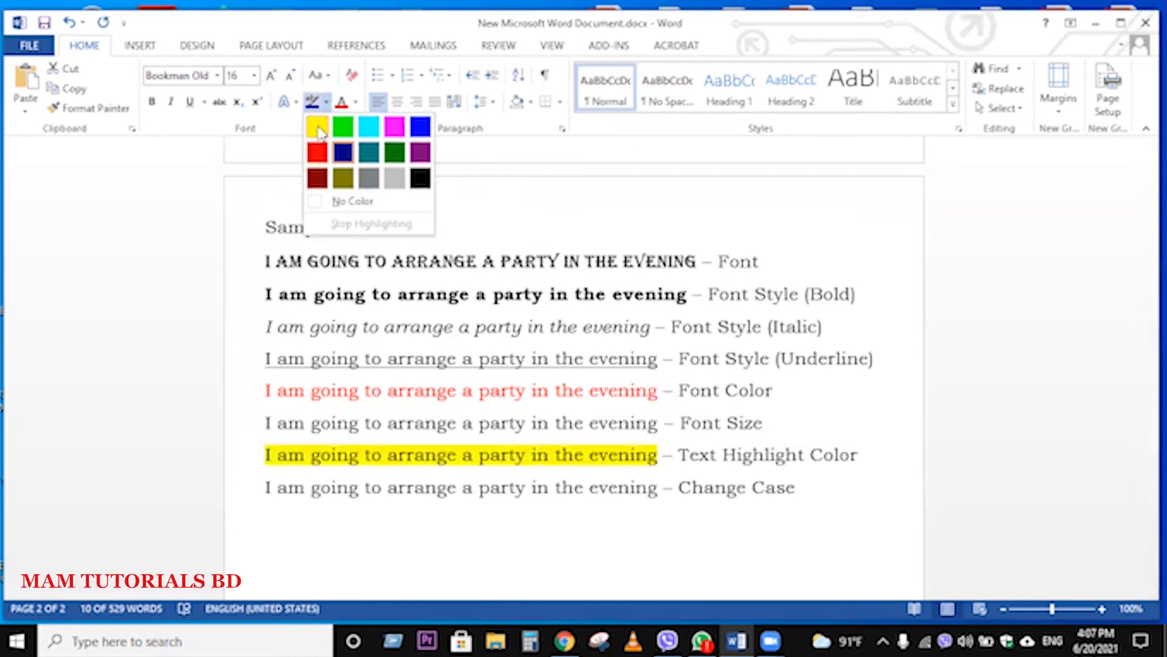
{"action": "left_click", "coordinate": [319, 129]}
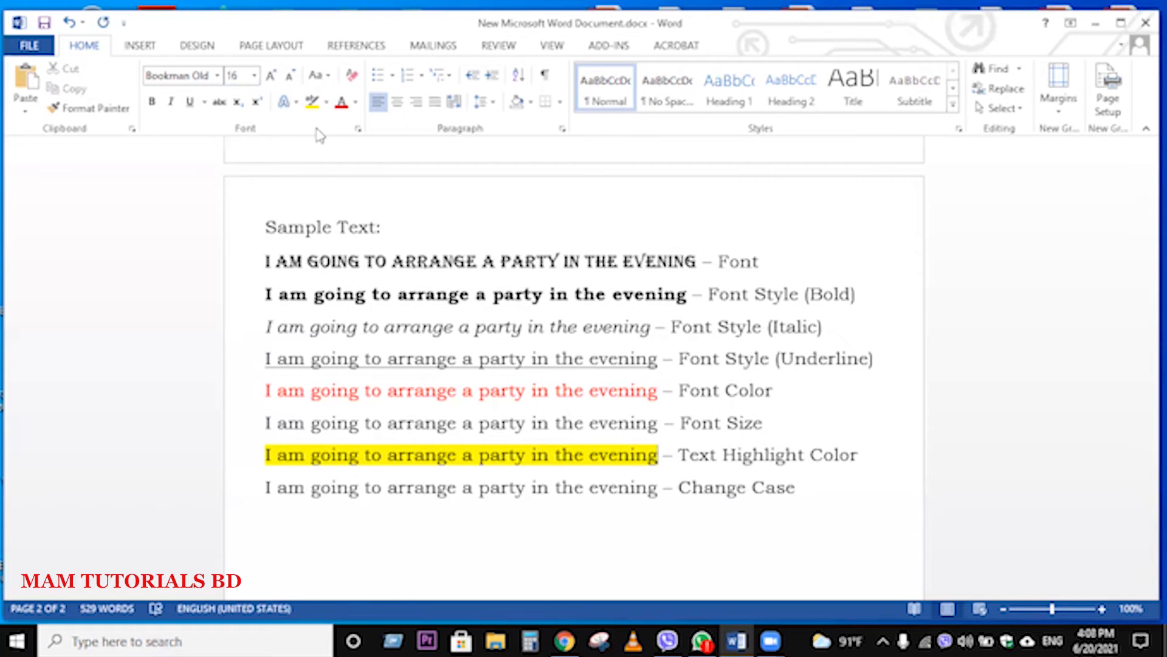
Step: Convert the sample sentence on the "Change Case" line to lowercase, leaving its label out of the change
{"action": "scroll", "coordinate": [640, 294], "scroll_direction": "down", "scroll_amount": 2}
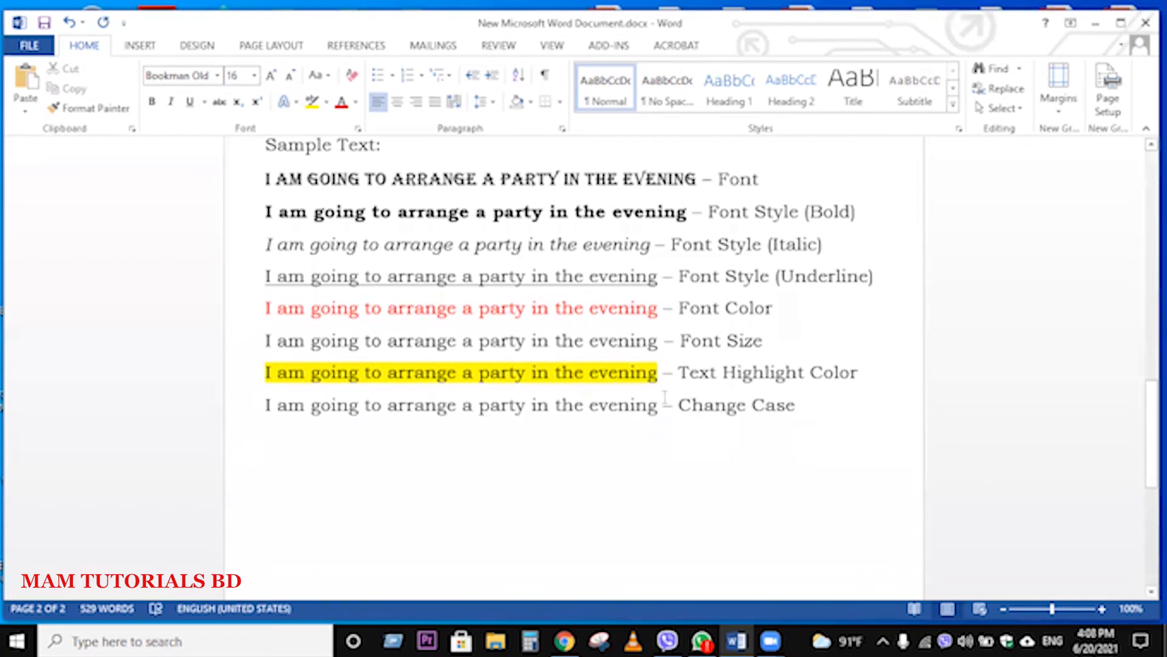
{"action": "left_click_drag", "start_coordinate": [658, 410], "coordinate": [246, 422]}
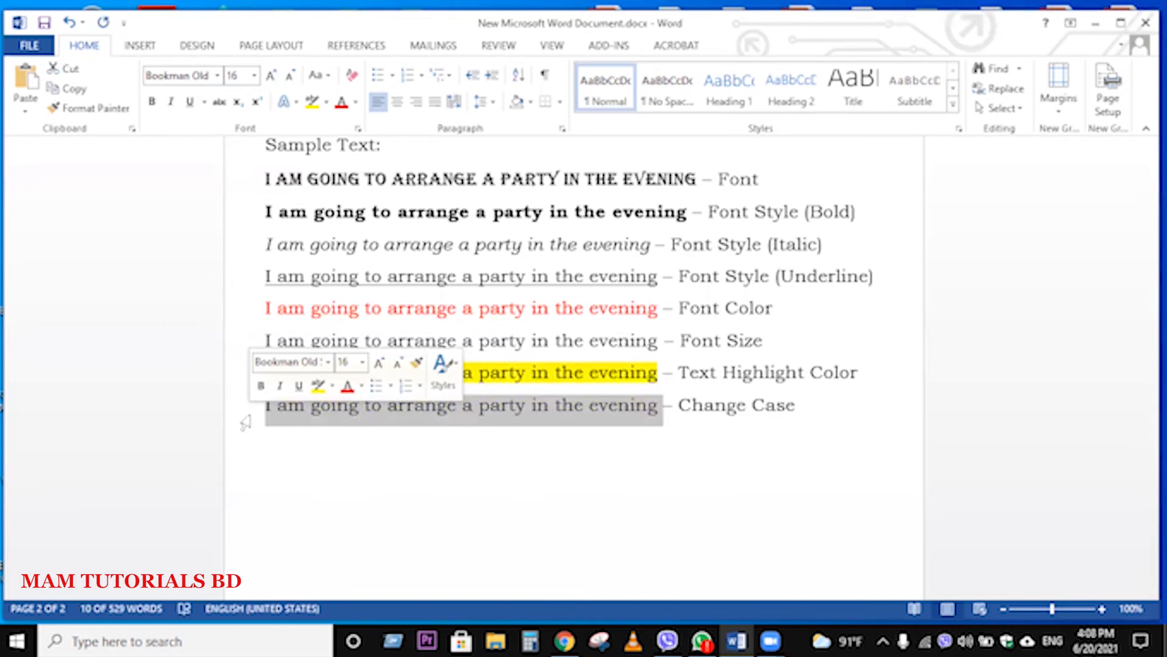
{"action": "left_click", "coordinate": [457, 472]}
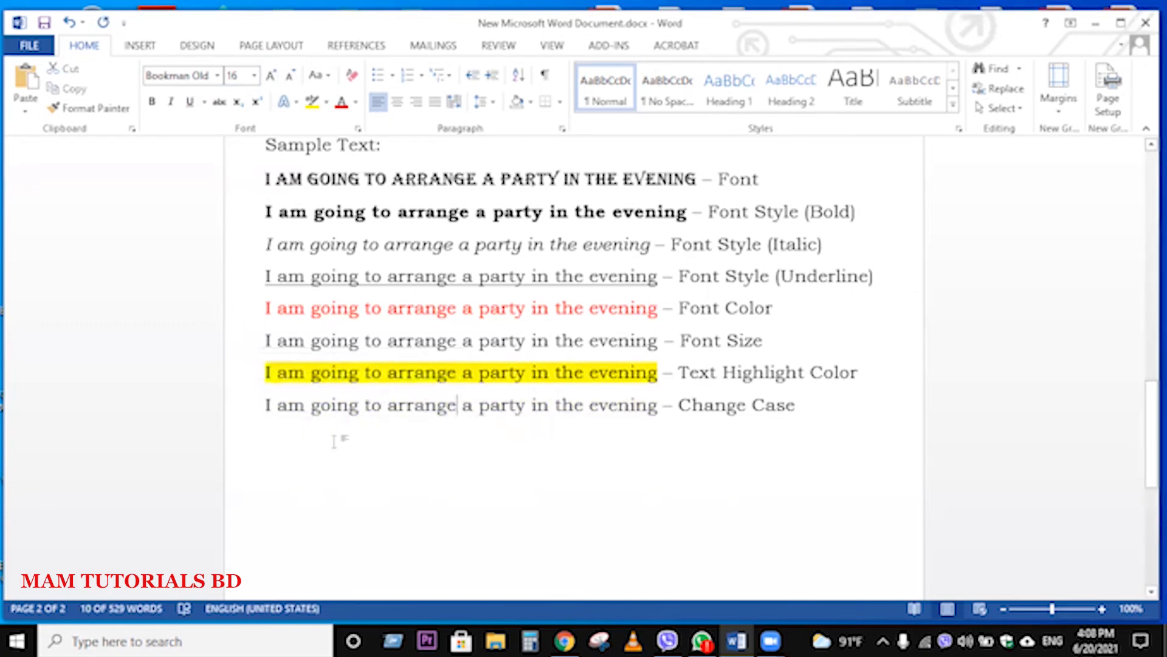
{"action": "left_click_drag", "start_coordinate": [266, 405], "coordinate": [629, 405]}
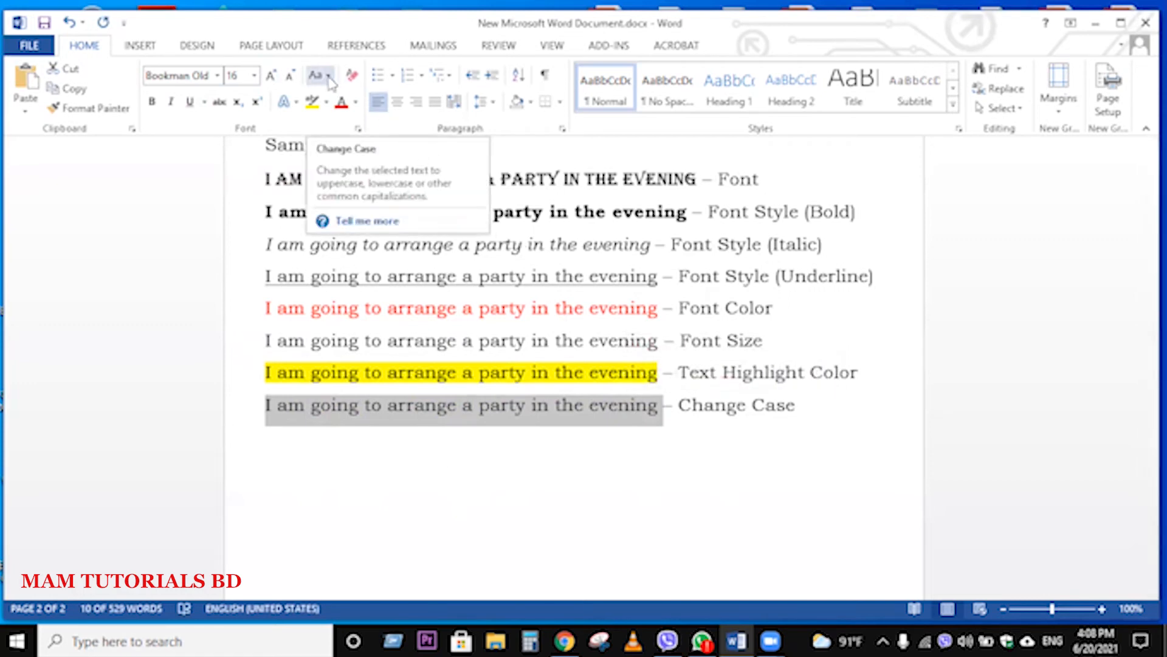
{"action": "left_click", "coordinate": [328, 76]}
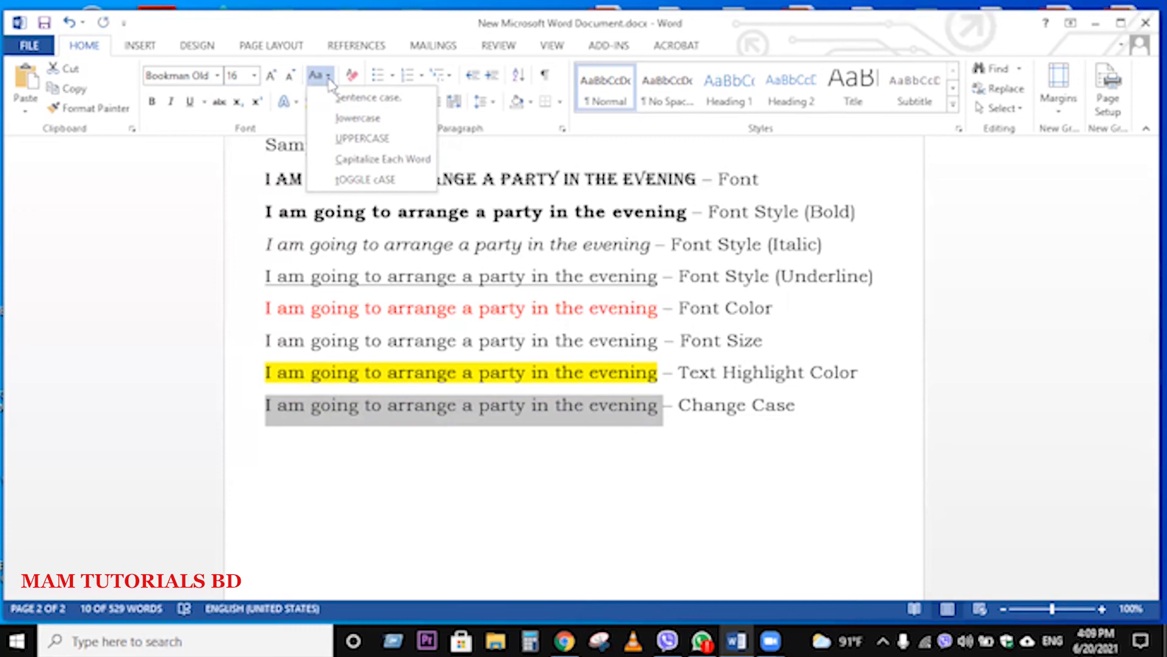
{"action": "left_click", "coordinate": [357, 118]}
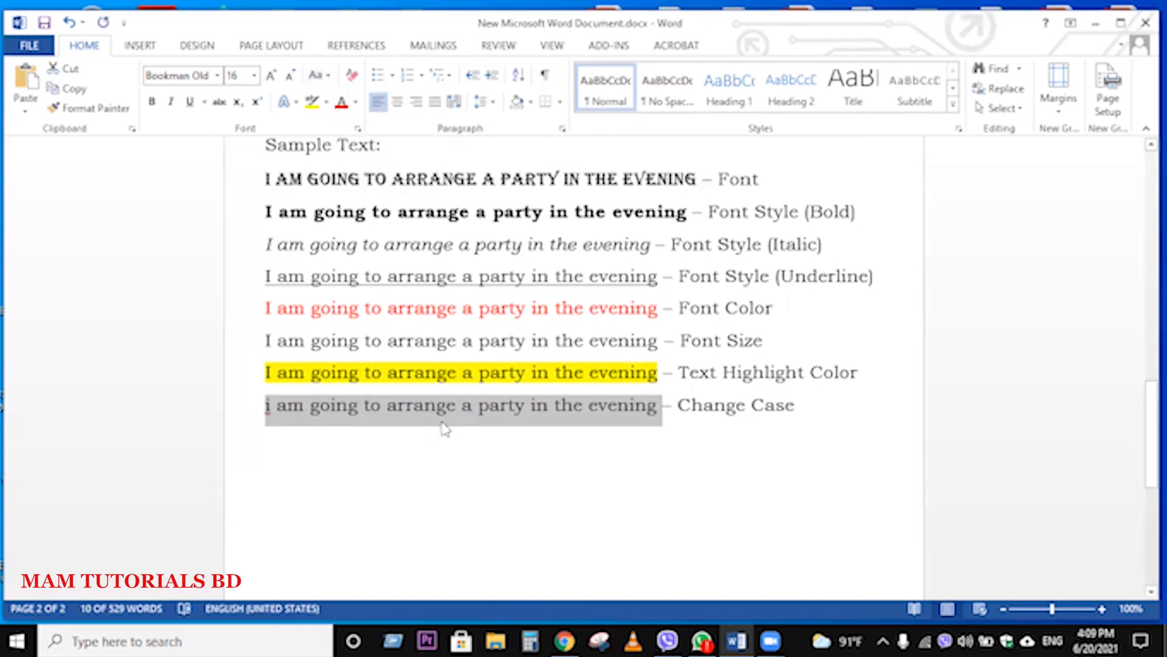
{"action": "left_click", "coordinate": [436, 448]}
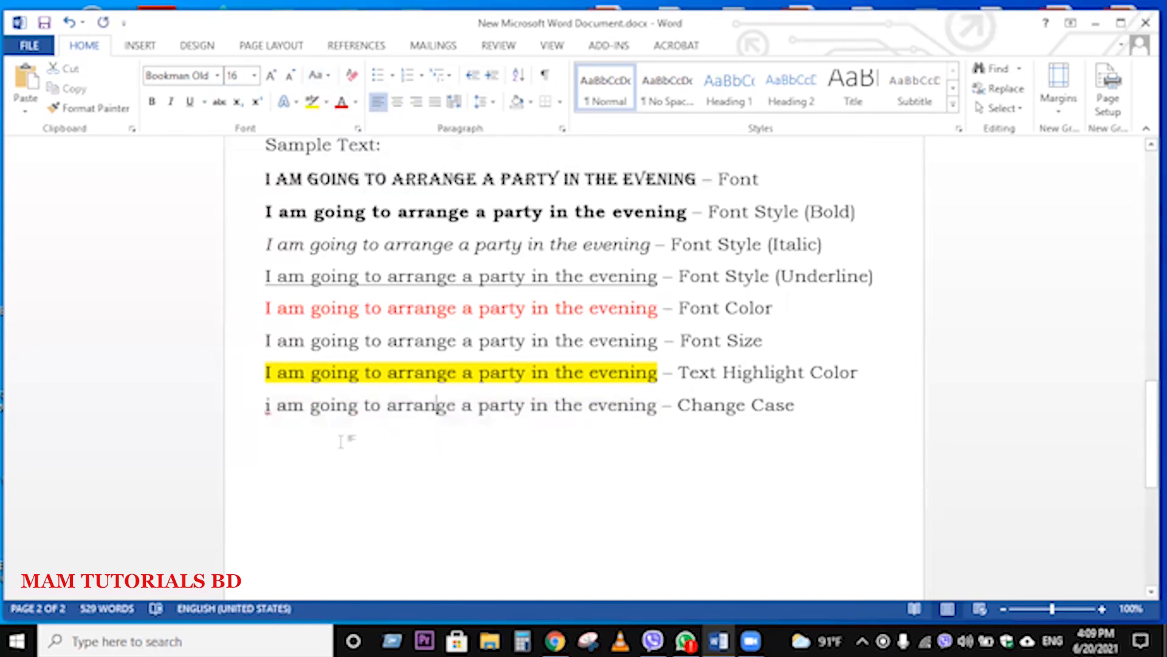
Step: Convert the sample sentence on the "Change Case" line to UPPERCASE, leaving its label out of the change
{"action": "left_click_drag", "start_coordinate": [266, 407], "coordinate": [627, 410]}
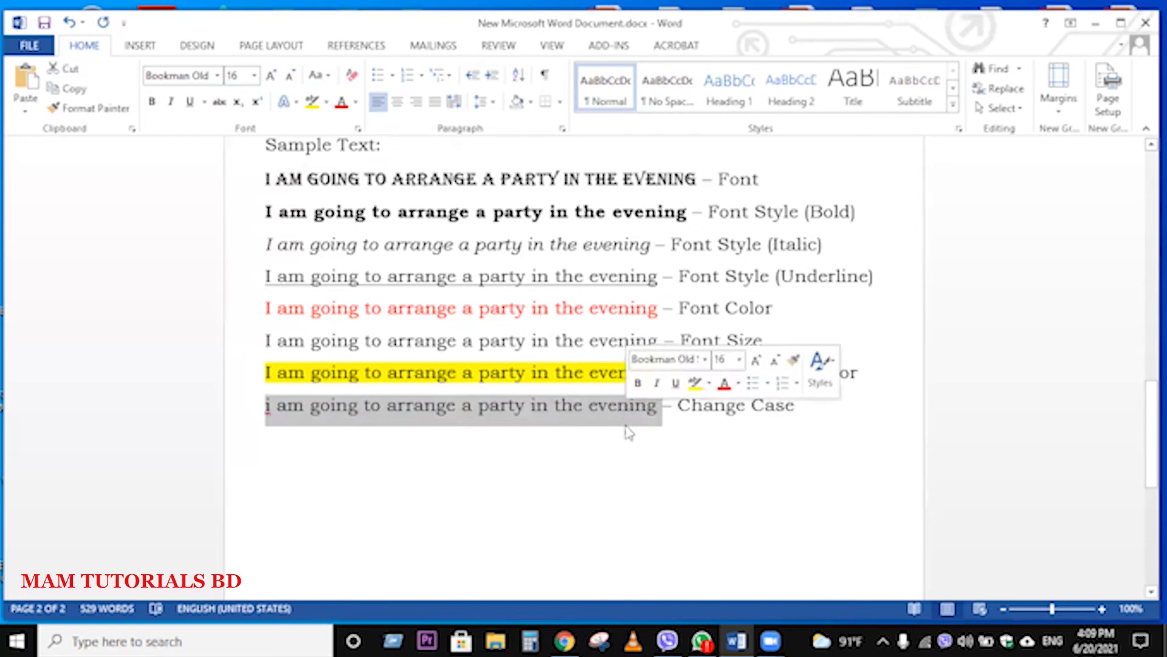
{"action": "left_click", "coordinate": [640, 430]}
{"action": "left_click_drag", "start_coordinate": [661, 408], "coordinate": [268, 406]}
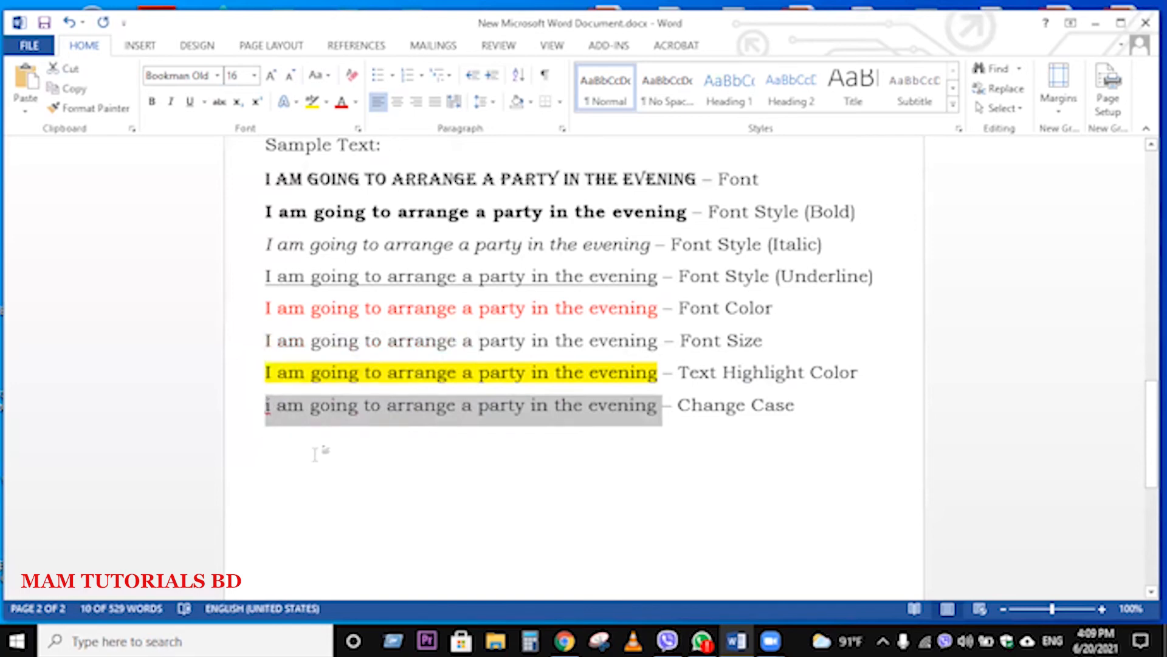
{"action": "left_click", "coordinate": [329, 77]}
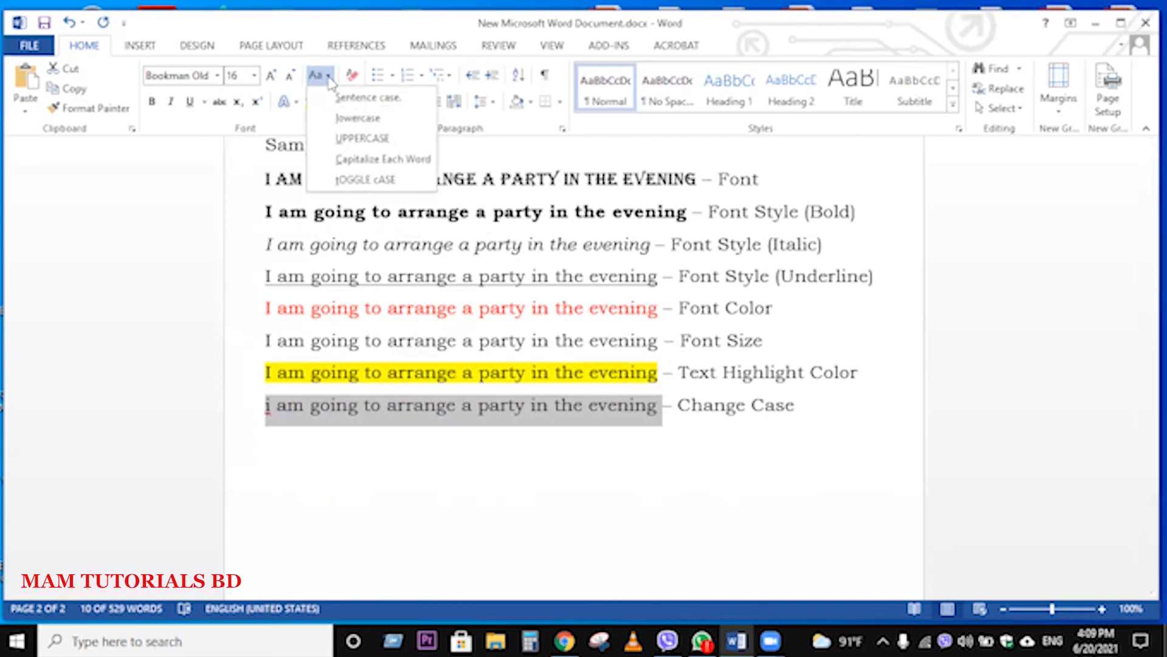
{"action": "left_click", "coordinate": [349, 139]}
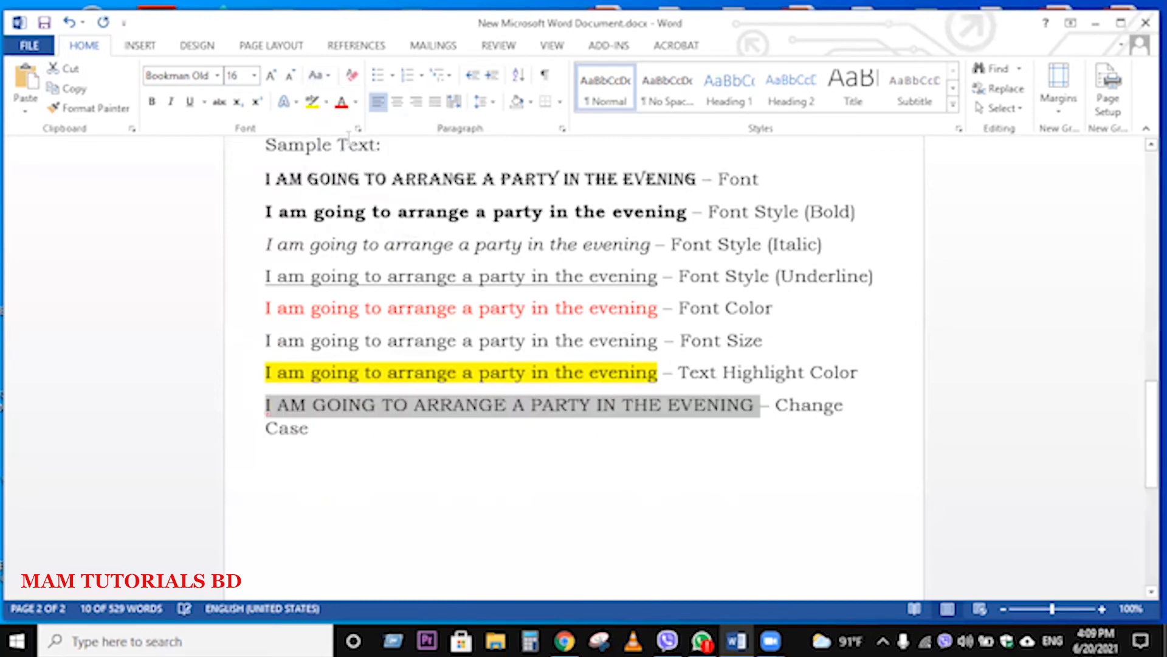
{"action": "left_click", "coordinate": [484, 500]}
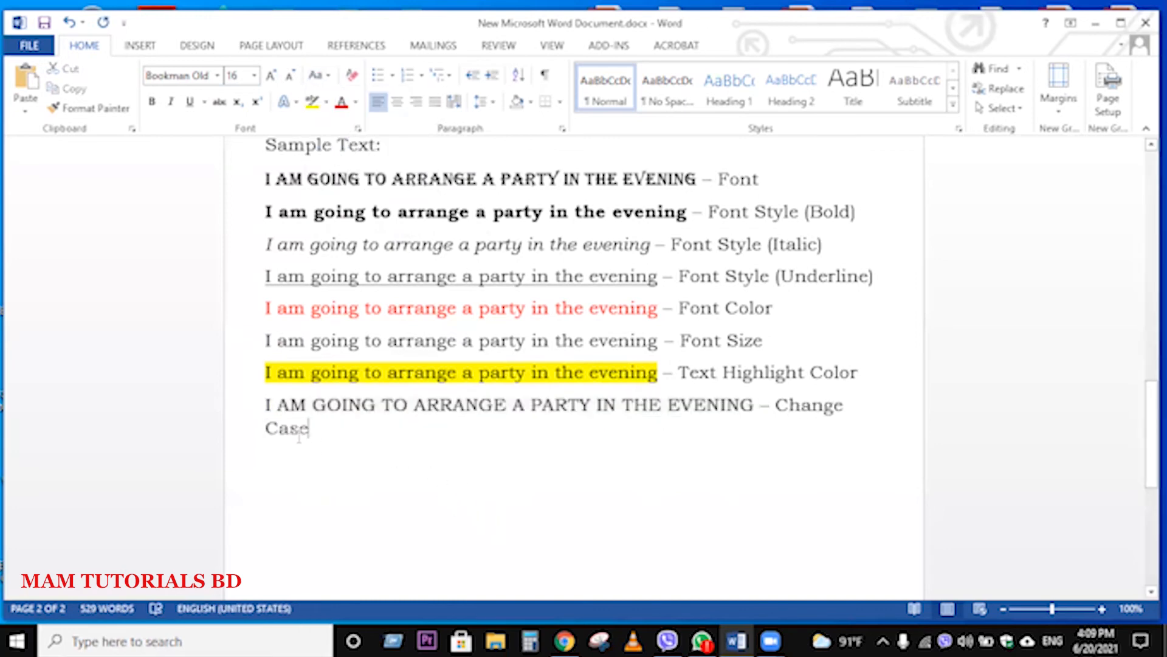
Step: Apply Capitalize Each Word to the sample sentence on the "Change Case" line, leaving its label out of the change
{"action": "left_click_drag", "start_coordinate": [267, 405], "coordinate": [717, 419]}
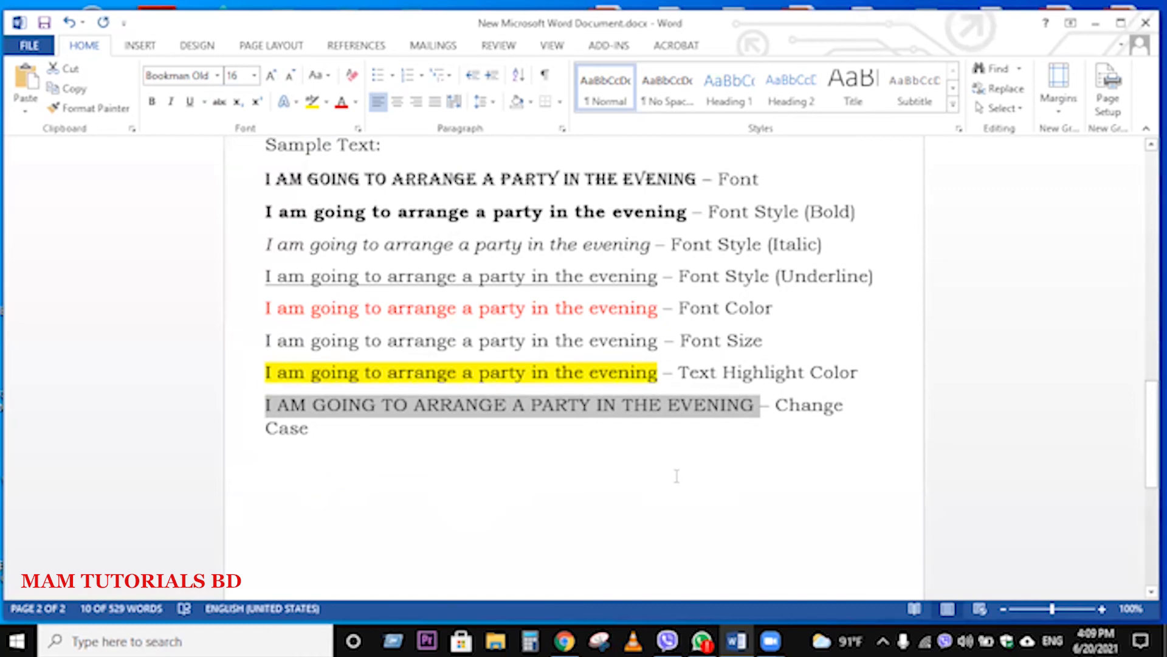
{"action": "left_click", "coordinate": [758, 415]}
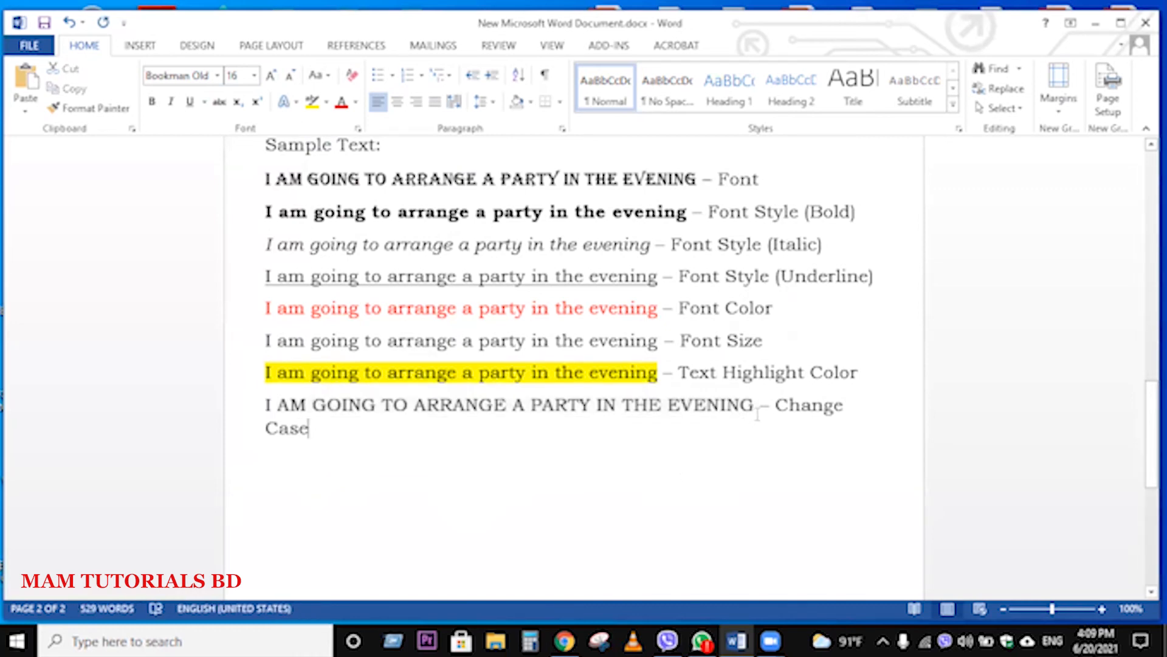
{"action": "left_click_drag", "start_coordinate": [757, 415], "coordinate": [269, 410]}
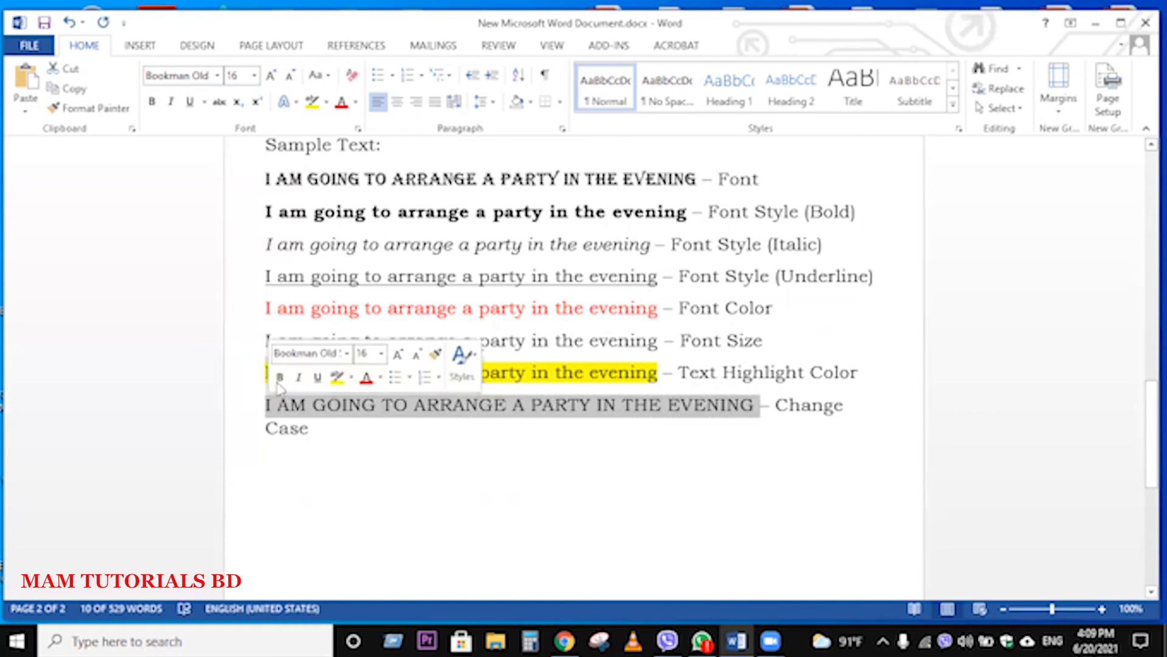
{"action": "left_click", "coordinate": [329, 76]}
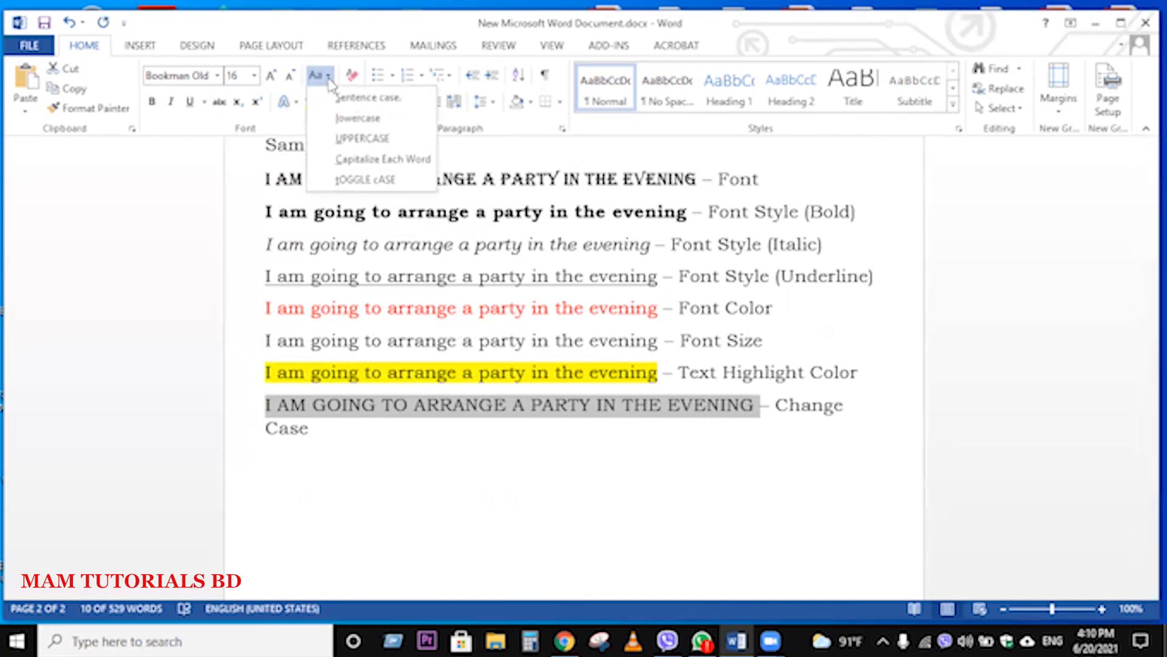
{"action": "left_click", "coordinate": [352, 160]}
{"action": "left_click", "coordinate": [492, 434]}
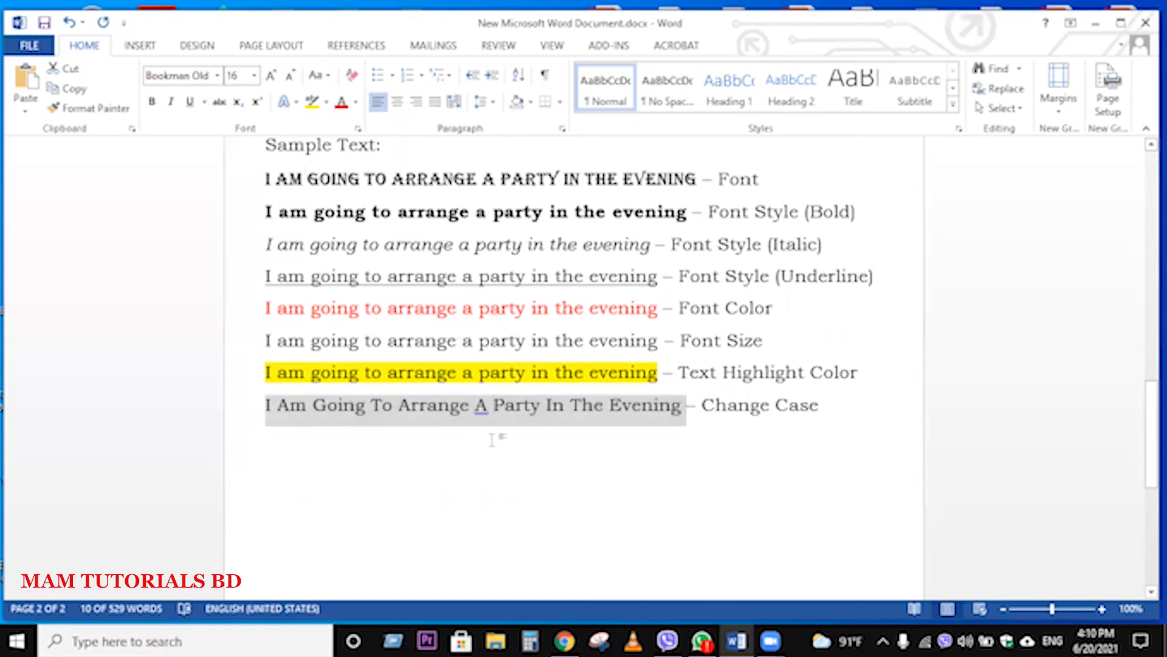
{"action": "left_click_drag", "start_coordinate": [273, 406], "coordinate": [266, 413]}
{"action": "left_click", "coordinate": [284, 412]}
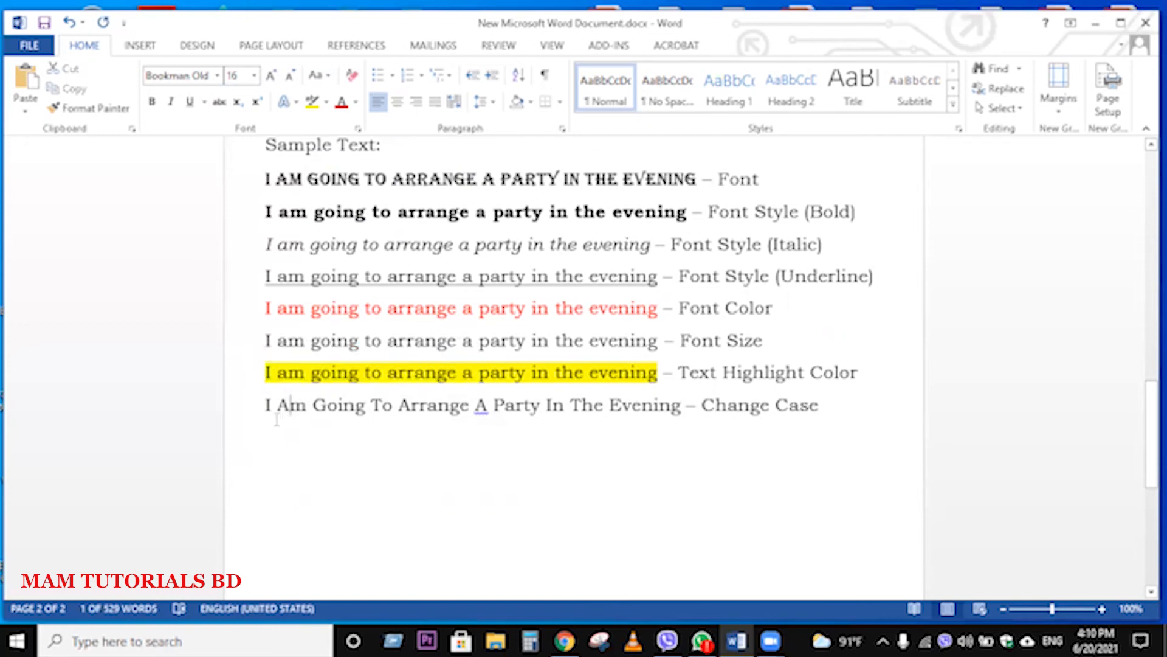
{"action": "left_click", "coordinate": [328, 407]}
{"action": "left_click", "coordinate": [383, 407]}
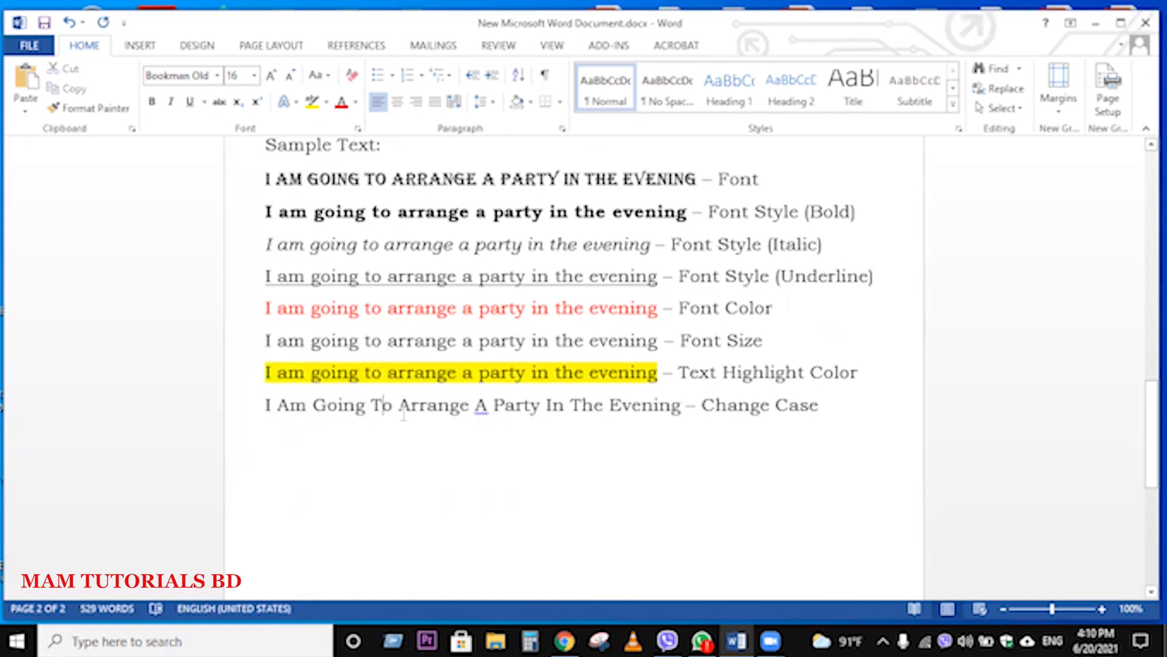
{"action": "left_click", "coordinate": [413, 408]}
{"action": "left_click", "coordinate": [489, 408]}
Step: Apply Sentence case to the sample sentence on the "Change Case" line, leaving its label out of the change
{"action": "left_click_drag", "start_coordinate": [683, 405], "coordinate": [265, 413]}
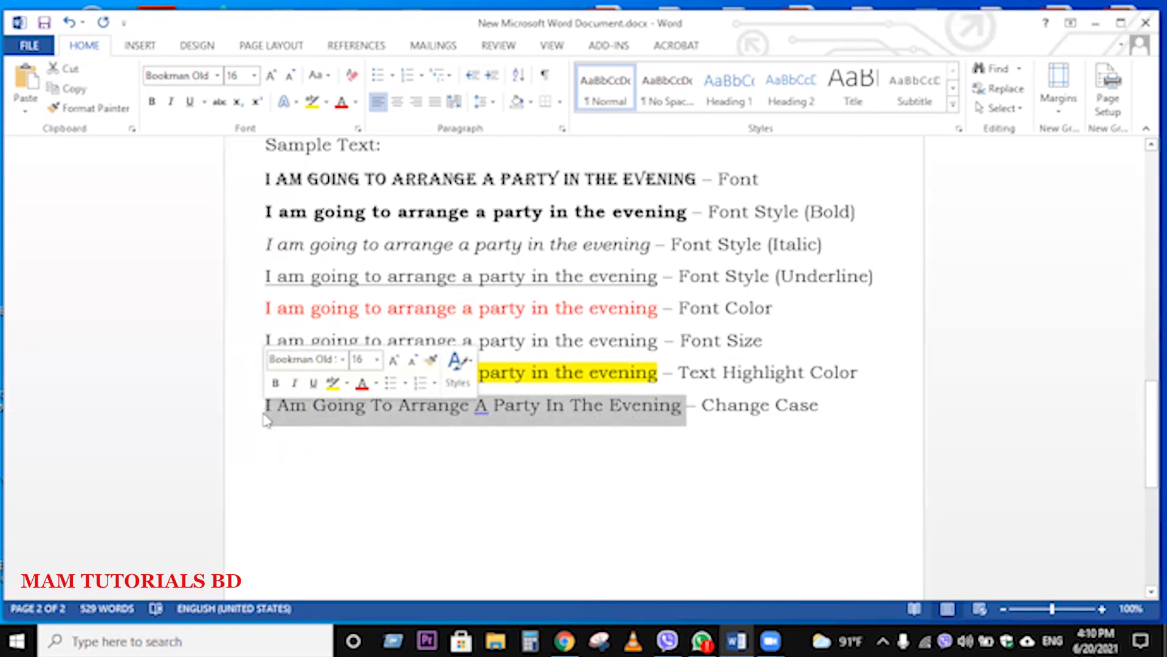
{"action": "left_click", "coordinate": [328, 76]}
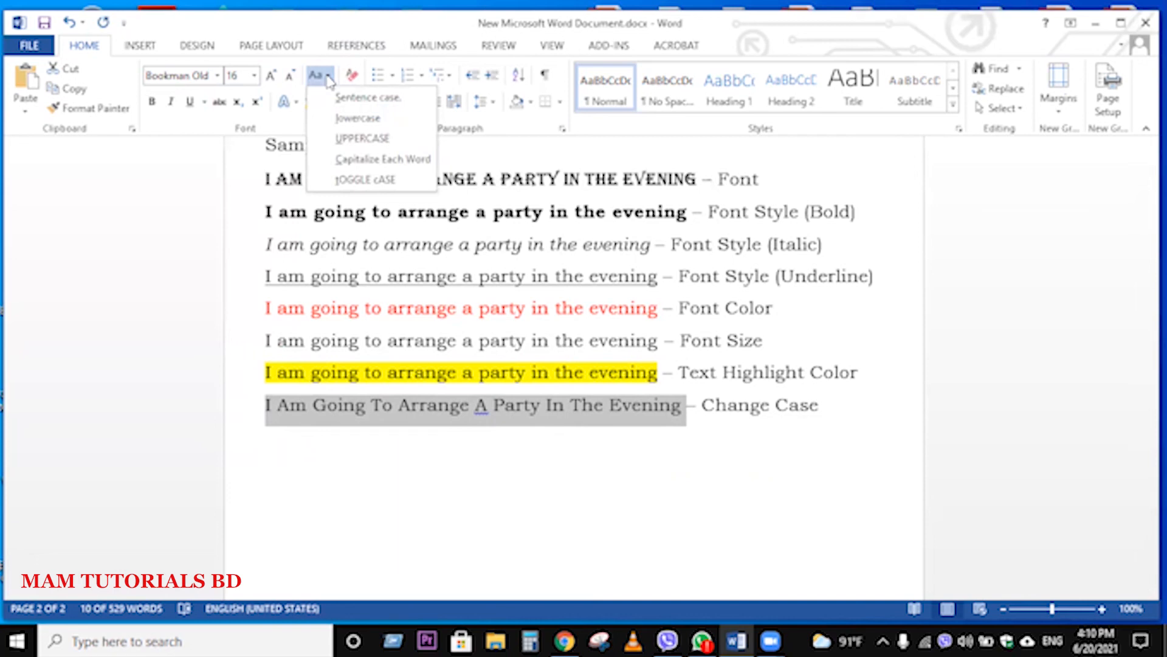
{"action": "left_click", "coordinate": [363, 98]}
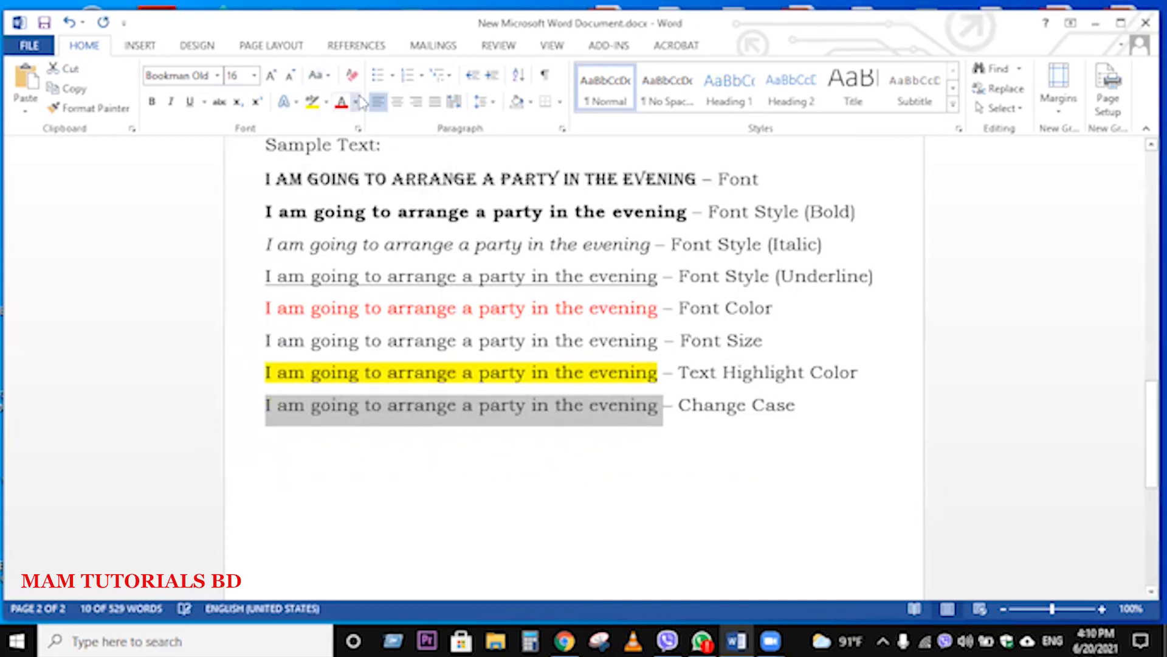
{"action": "left_click", "coordinate": [574, 459]}
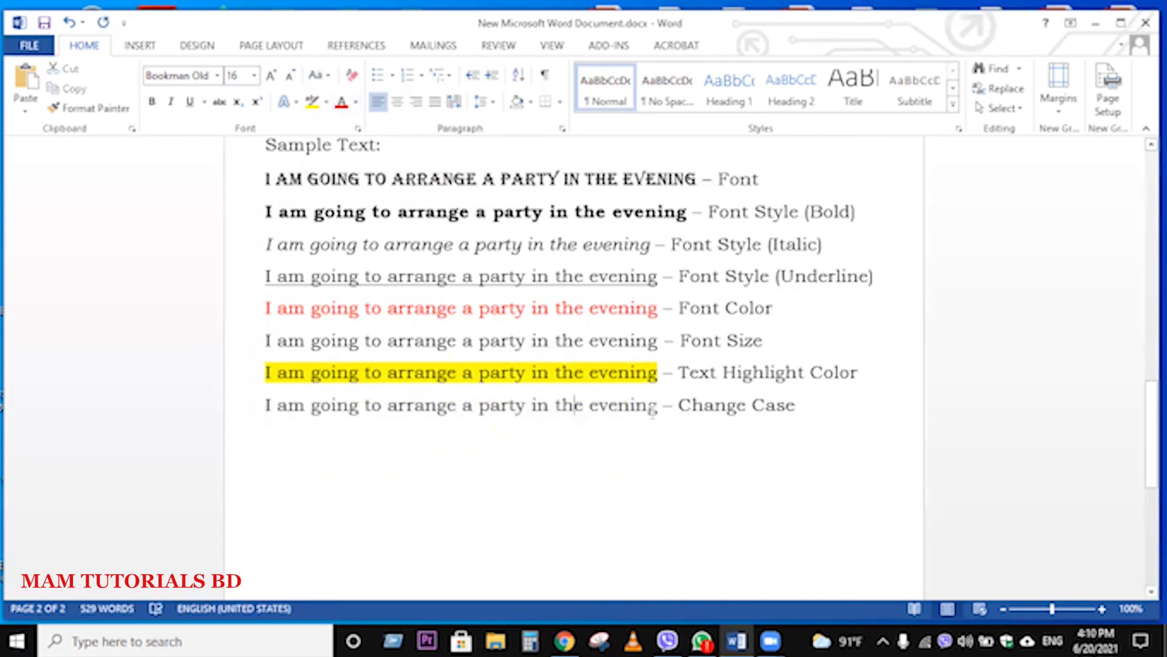
{"action": "left_click_drag", "start_coordinate": [661, 406], "coordinate": [263, 399]}
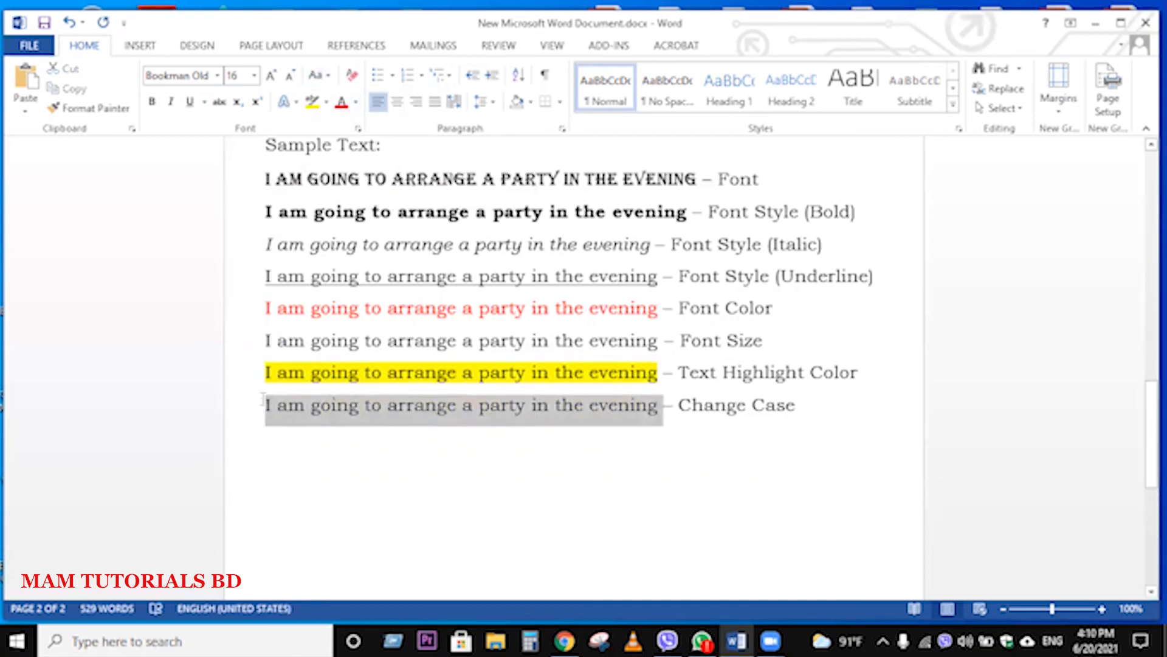
{"action": "left_click", "coordinate": [396, 463]}
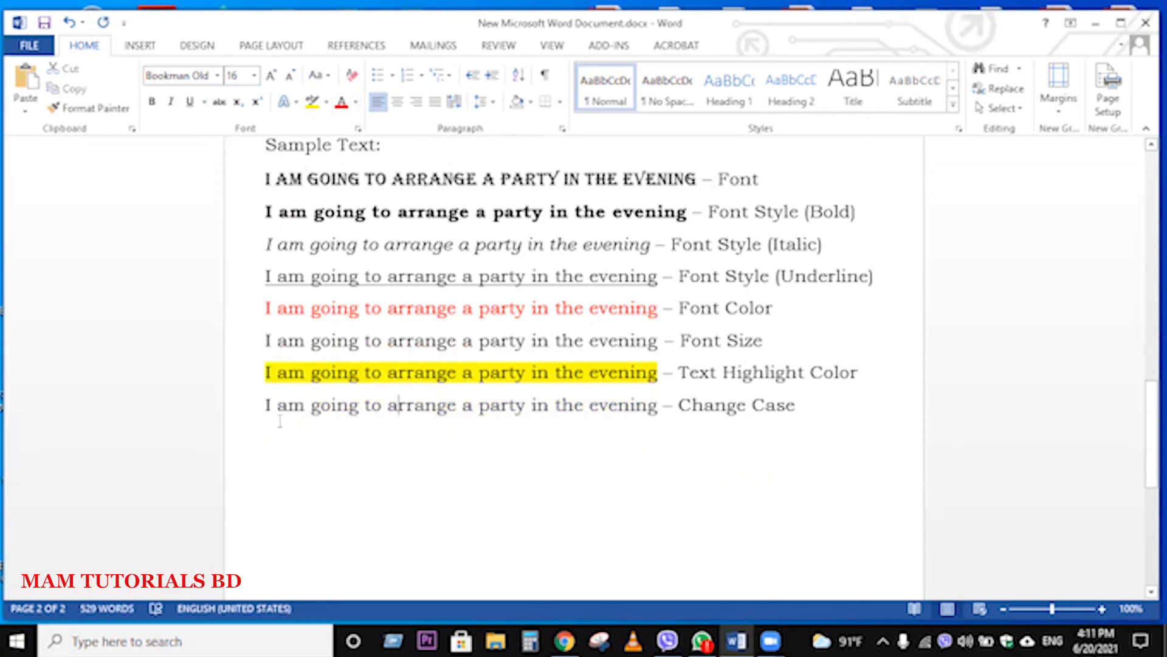
{"action": "left_click_drag", "start_coordinate": [270, 406], "coordinate": [266, 408]}
{"action": "left_click", "coordinate": [314, 455]}
{"action": "left_click_drag", "start_coordinate": [278, 406], "coordinate": [628, 424]}
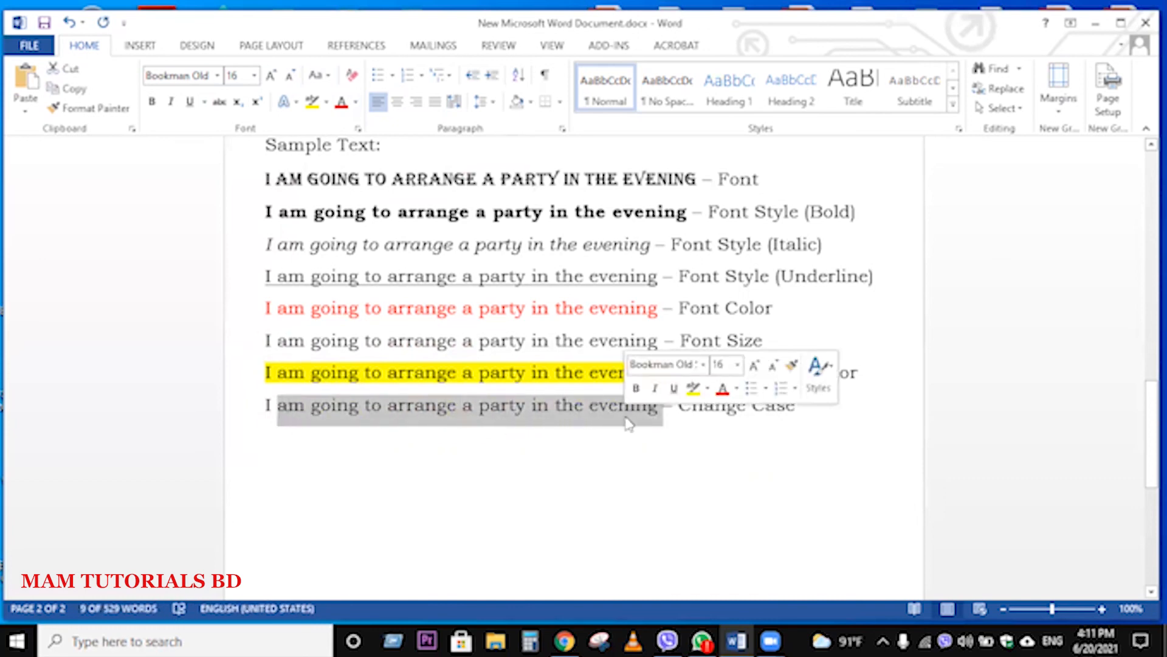